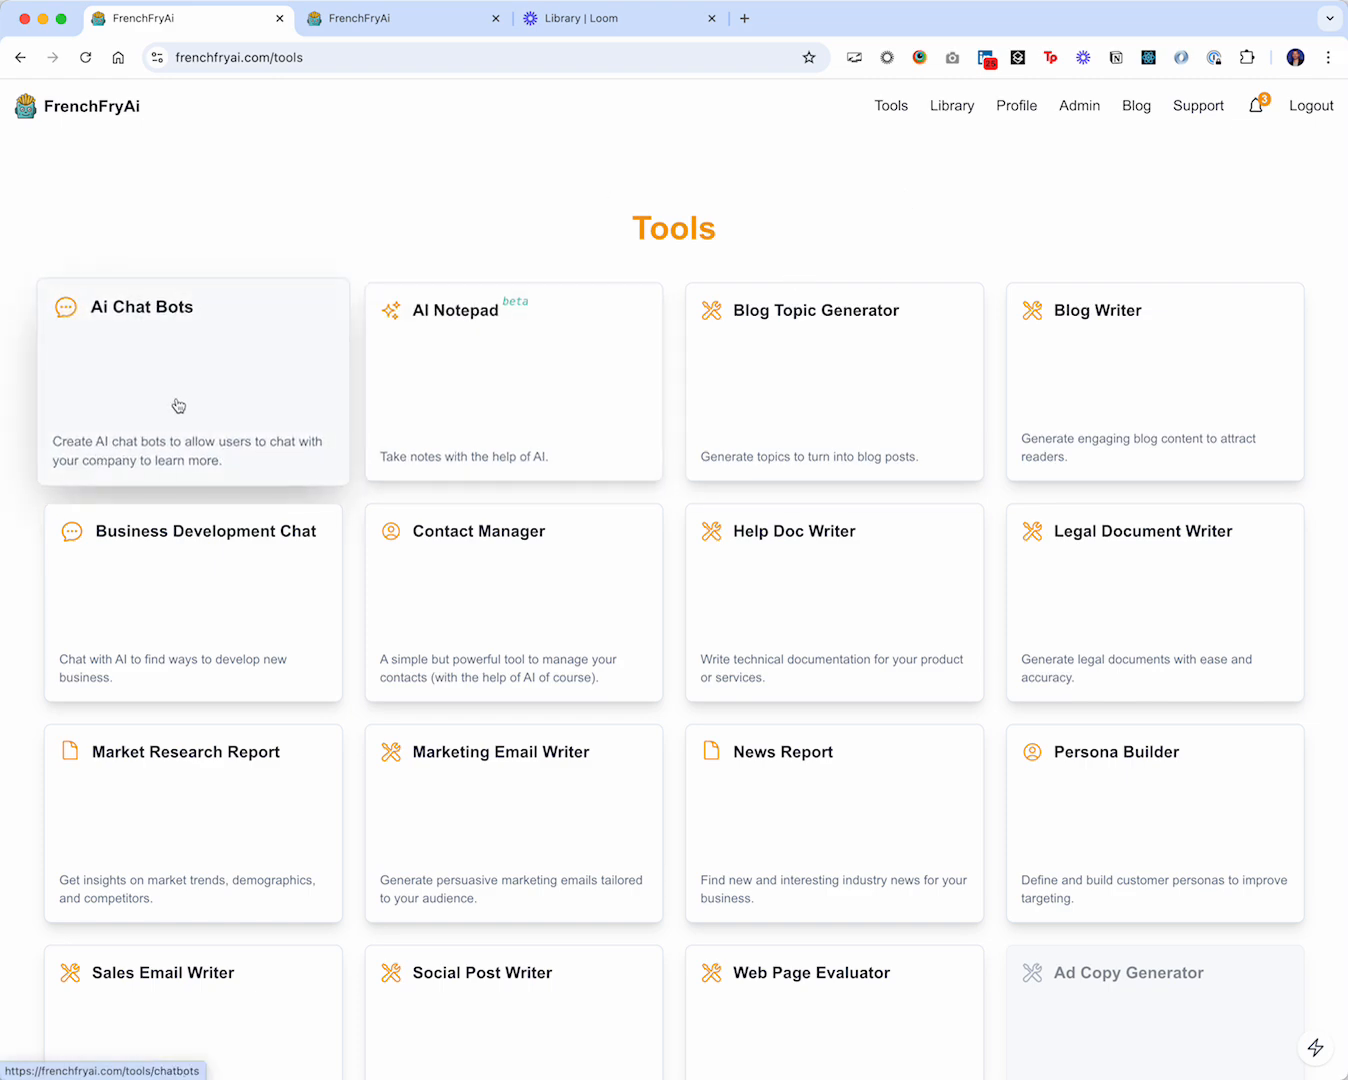
# Step: Find the Ai Chat Bots tool through the quick tool filter and open it
pyautogui.press('super+k')
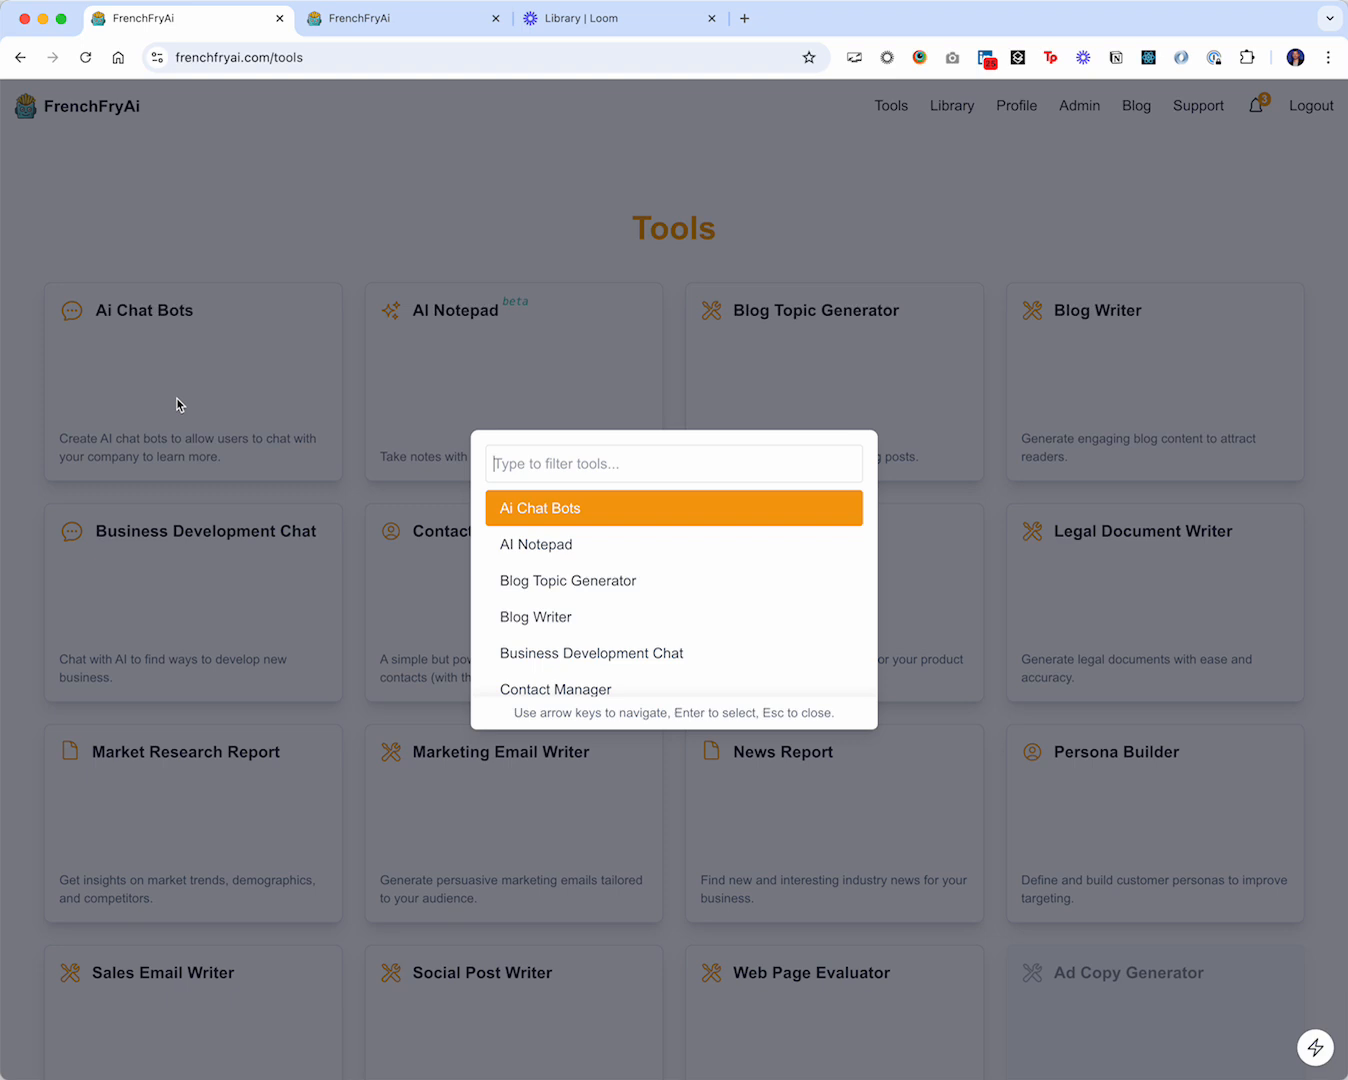
pyautogui.write('aich')
pyautogui.press('BackSpace')
pyautogui.press('BackSpace')
pyautogui.press('BackSpace')
pyautogui.press('Return')
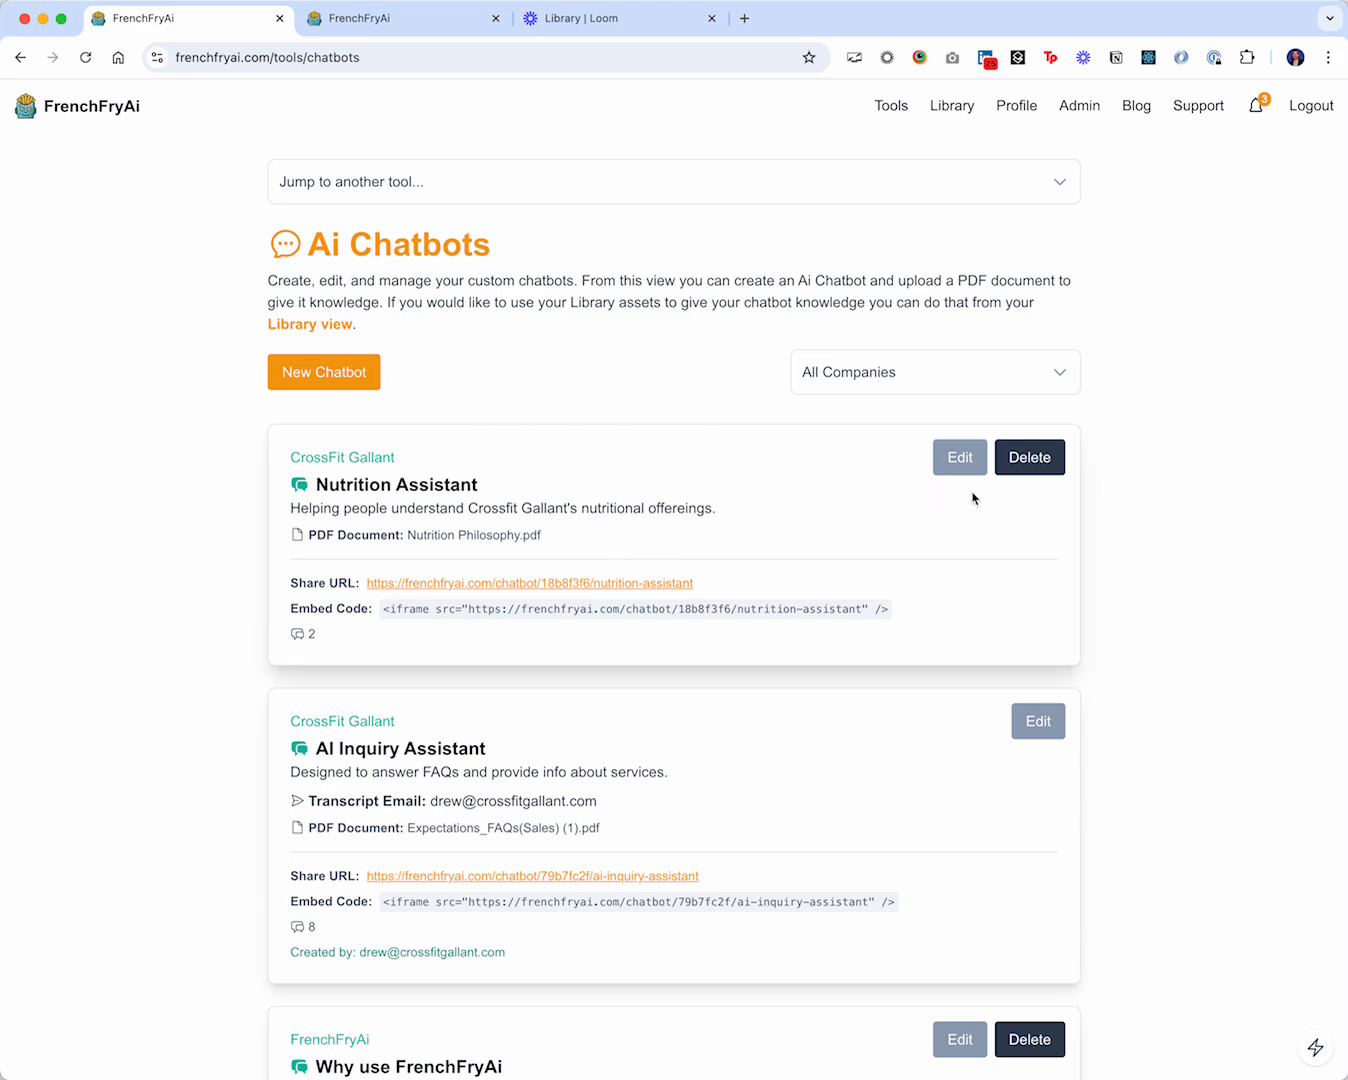
pyautogui.click(338, 375)
pyautogui.scroll(-7, 582, 421)
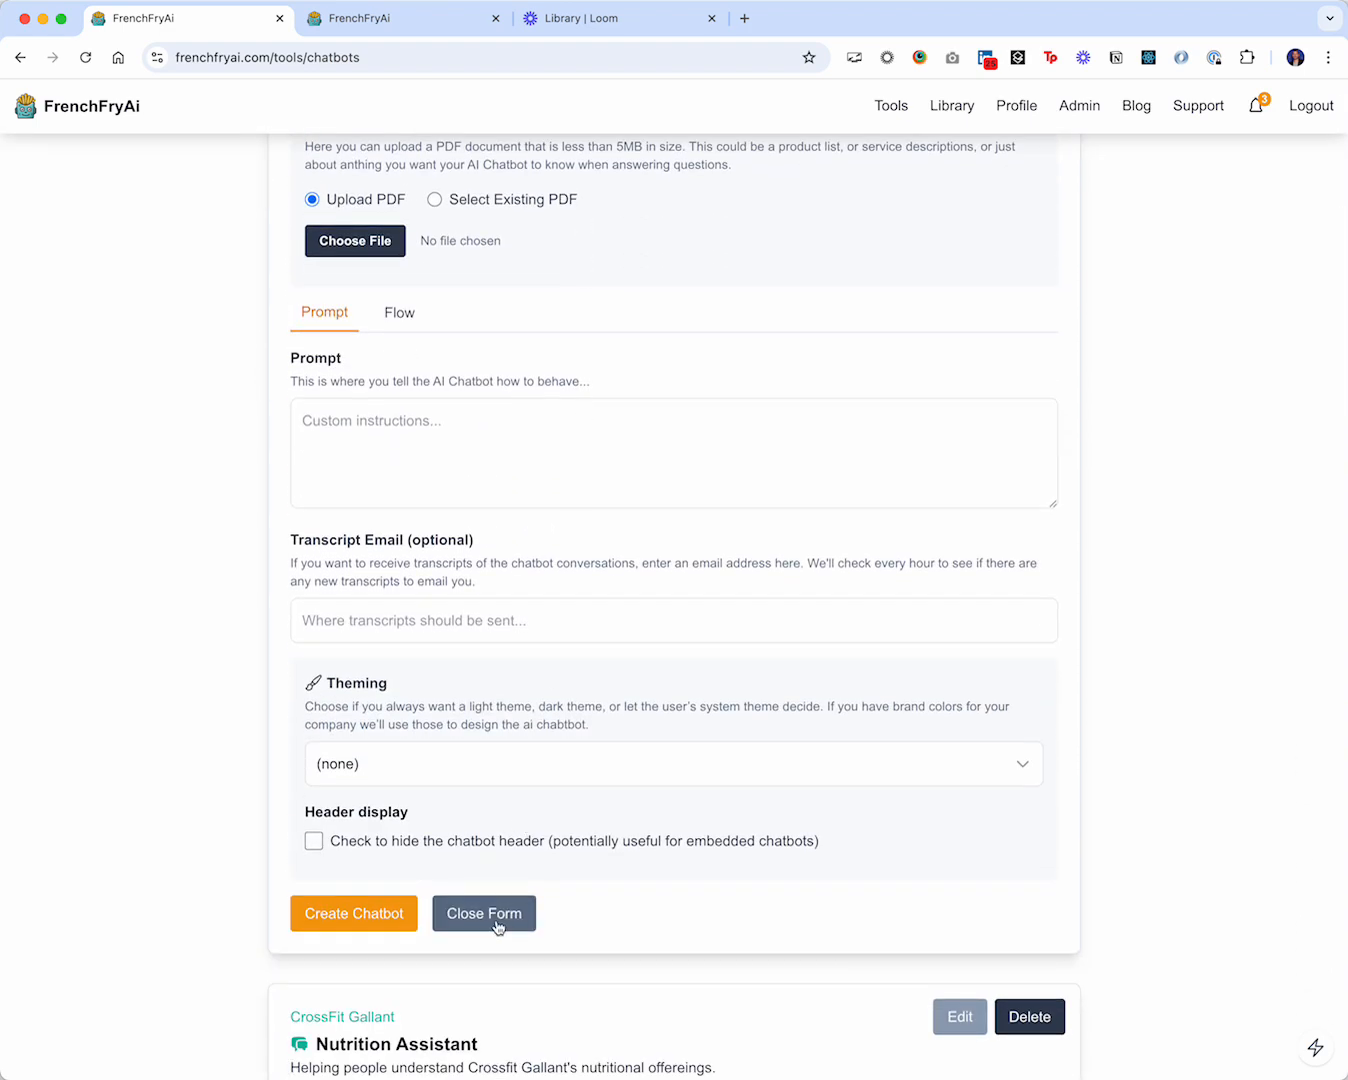
pyautogui.click(485, 913)
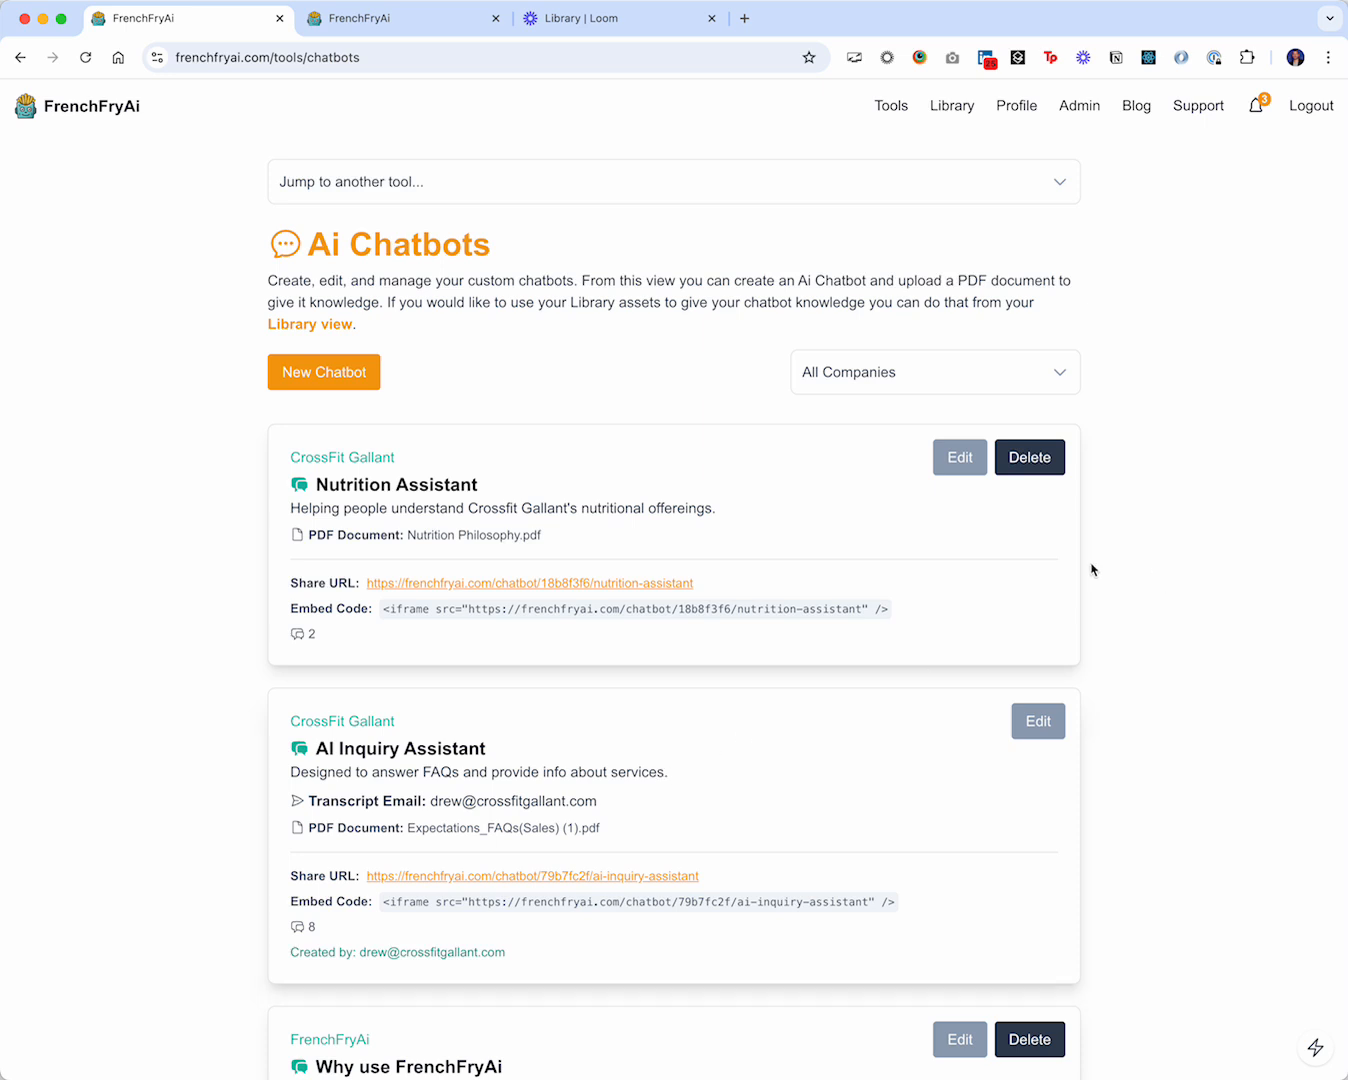
# Step: Open CrossFit Gallant's Nutrition Assistant chatbot for editing and check its company and chatbot name
pyautogui.click(958, 465)
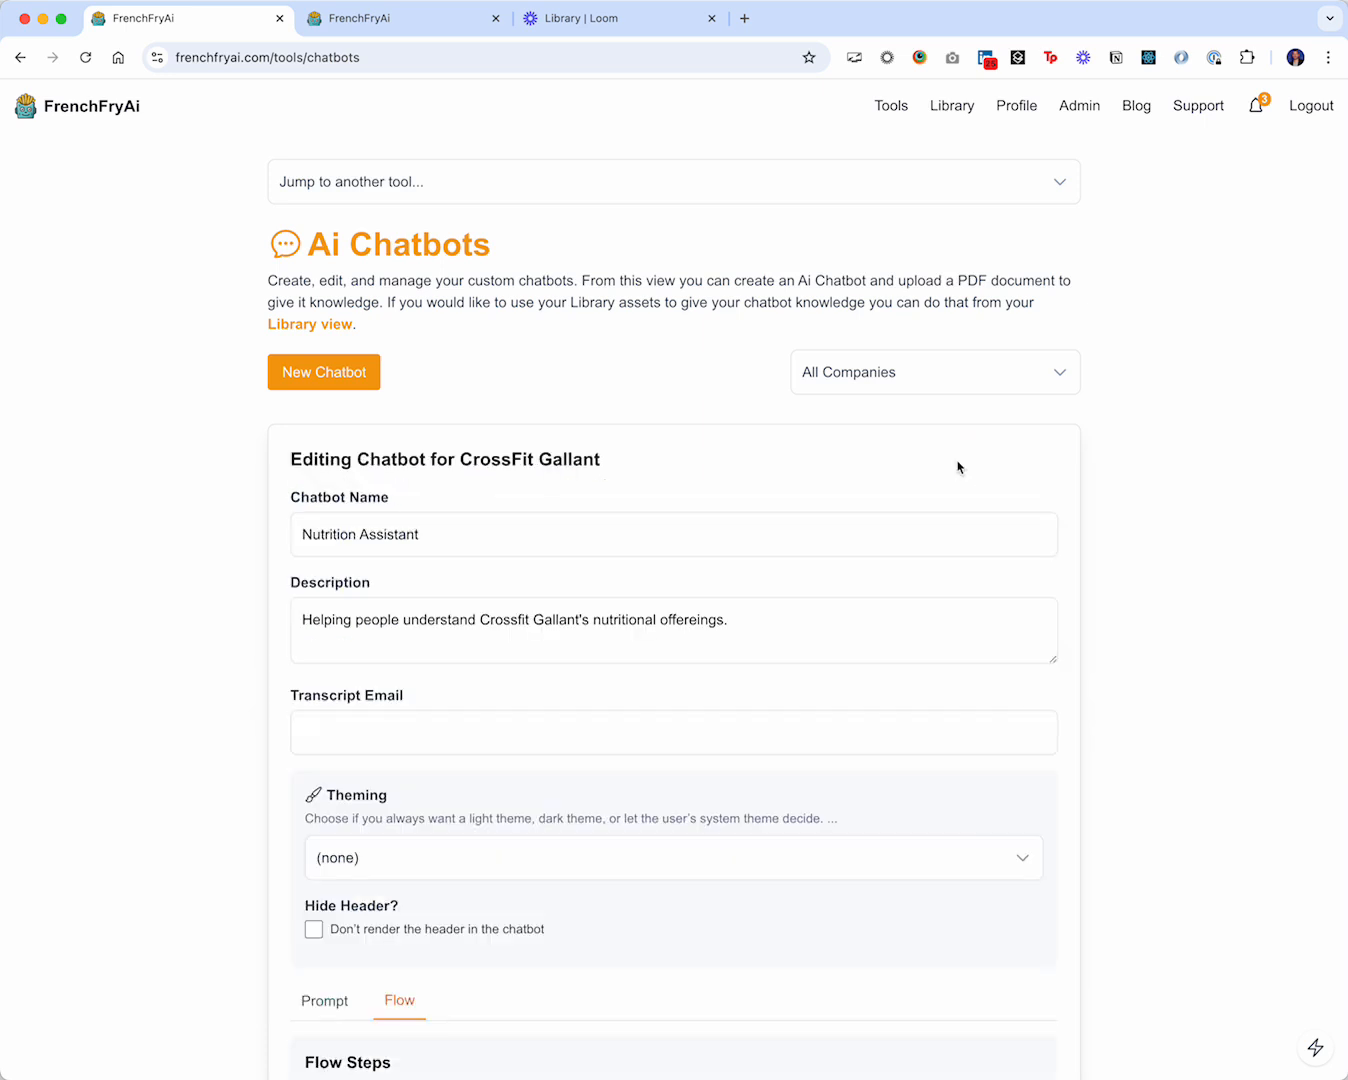
pyautogui.scroll(-3, 790, 563)
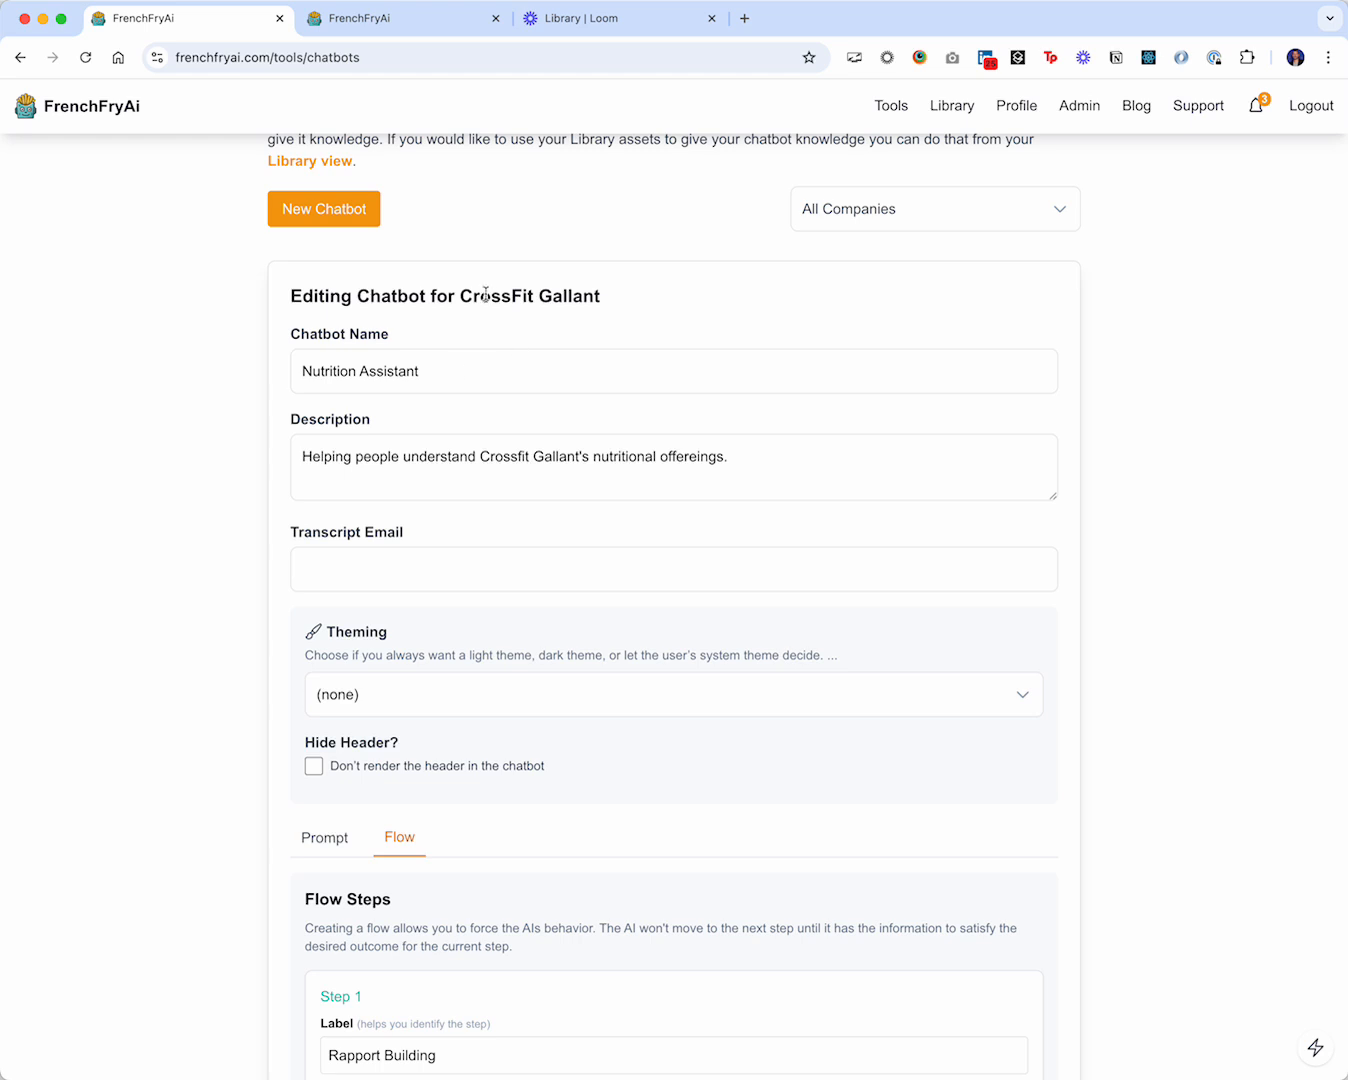
pyautogui.moveTo(461, 296); pyautogui.dragTo(589, 298)
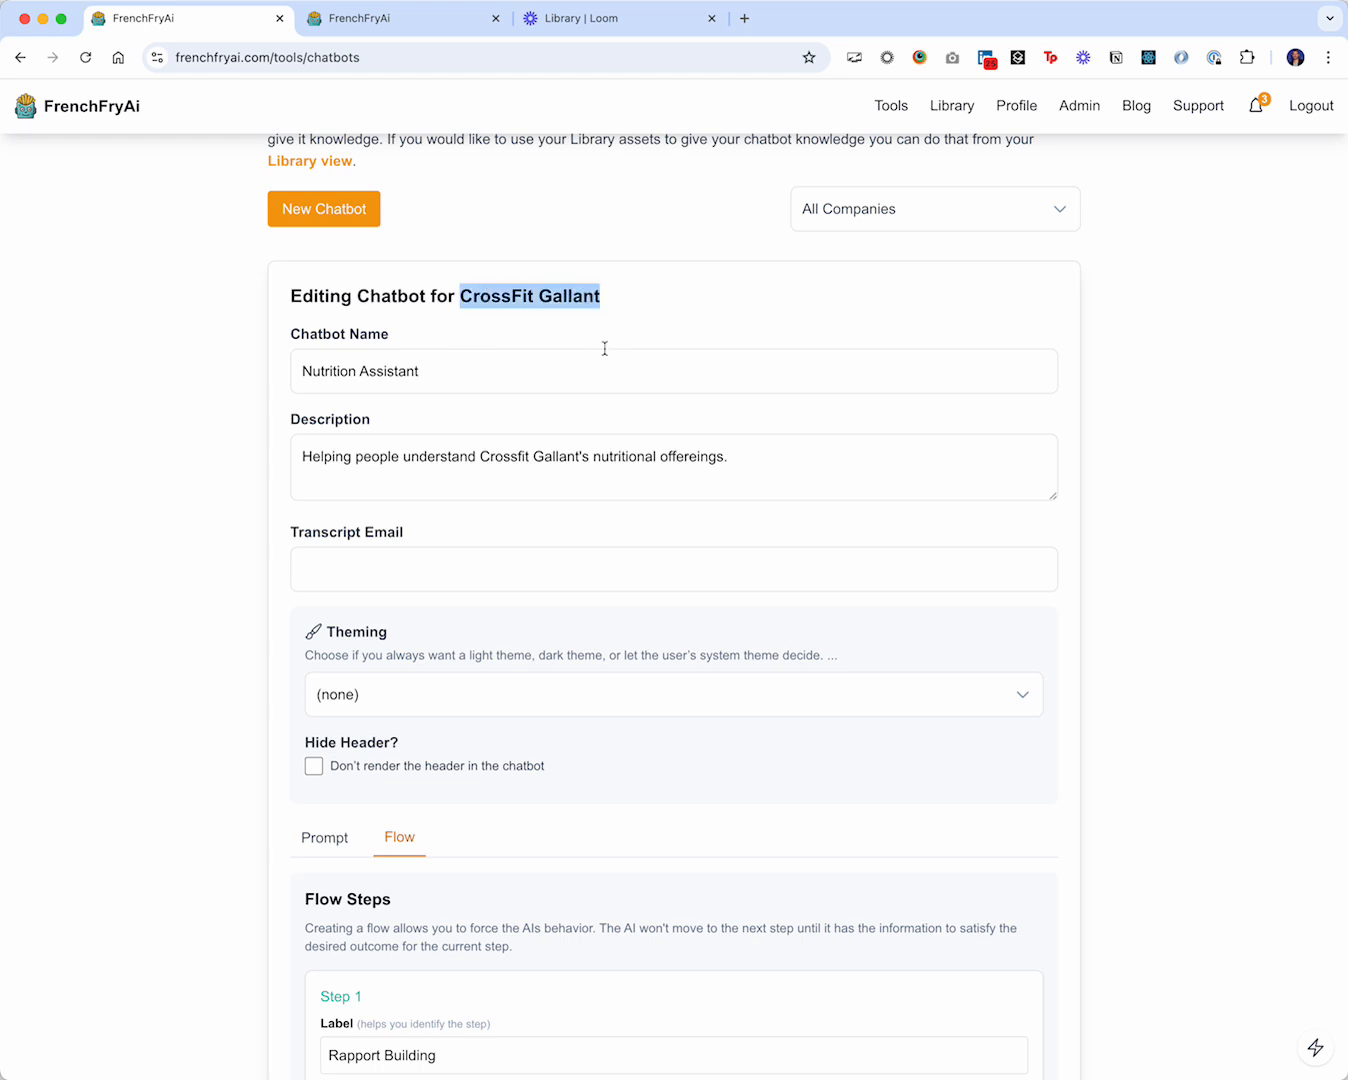
pyautogui.click(333, 371)
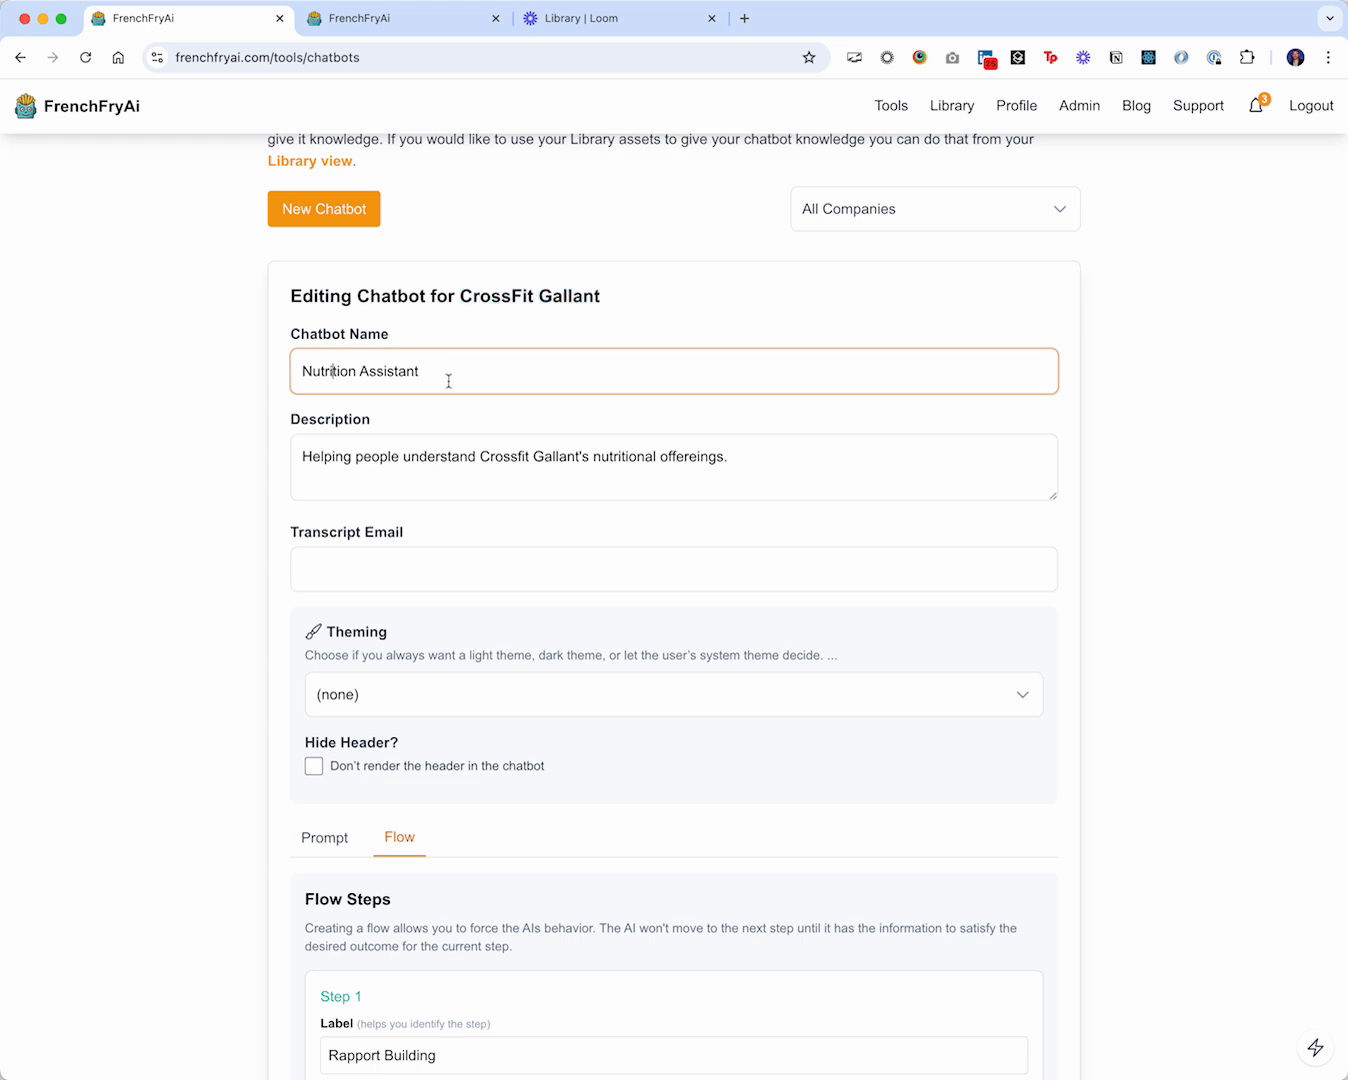
# Step: Correct the misspelled last word of the chatbot's description to "offerings"
pyautogui.click(545, 458)
pyautogui.moveTo(812, 472); pyautogui.dragTo(247, 466)
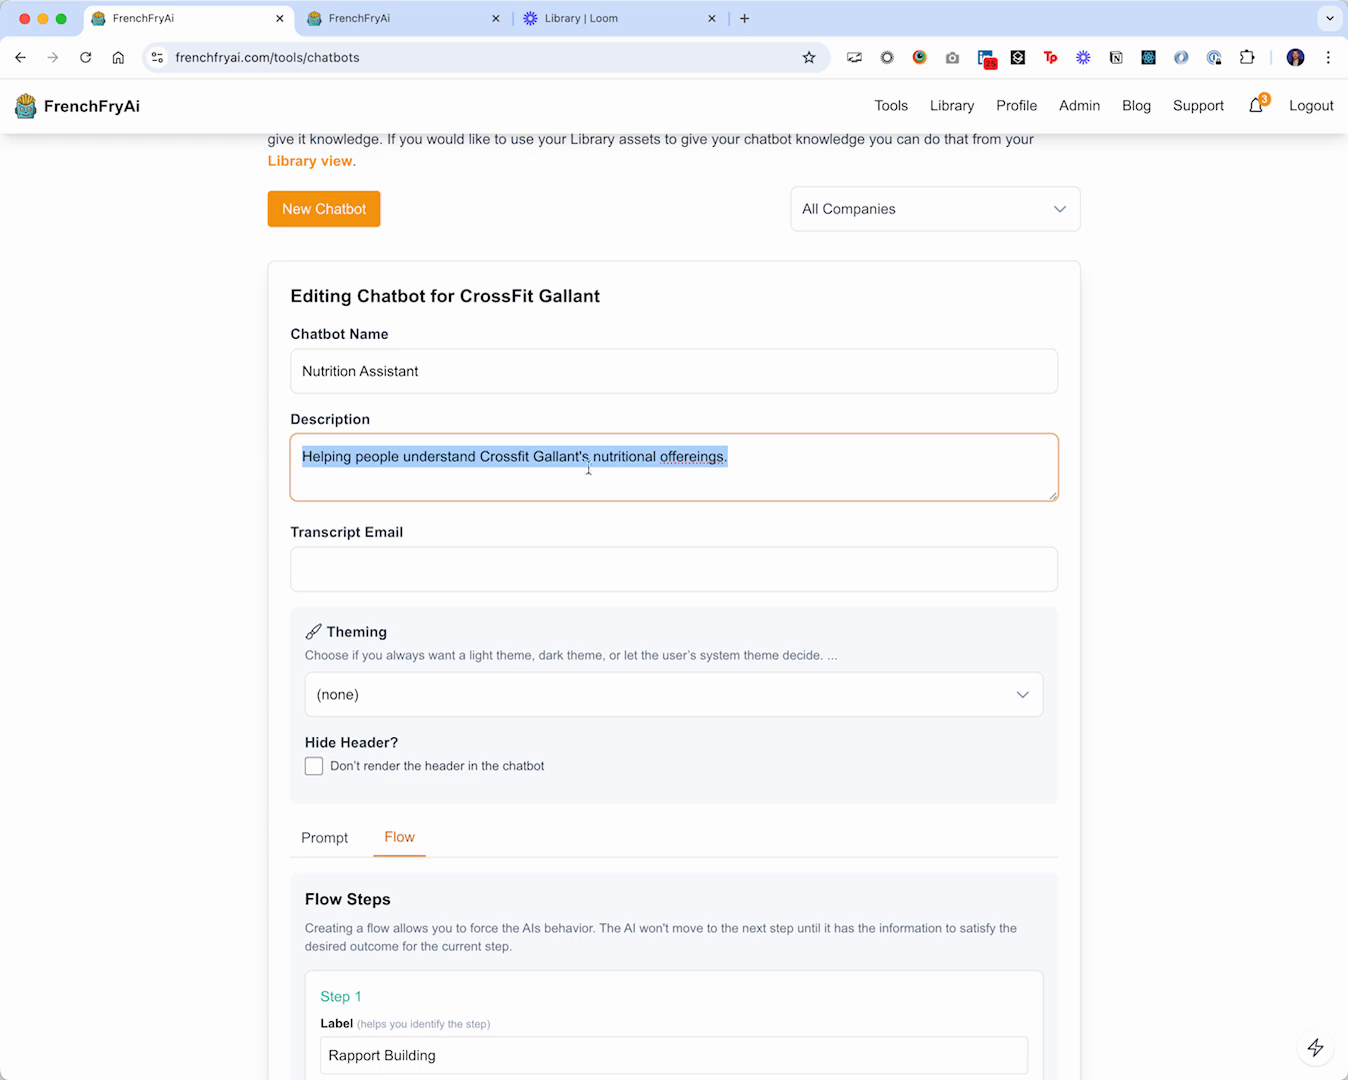
pyautogui.rightClick(690, 463)
pyautogui.click(661, 468)
pyautogui.click(688, 458)
pyautogui.rightClick(691, 458)
pyautogui.click(728, 466)
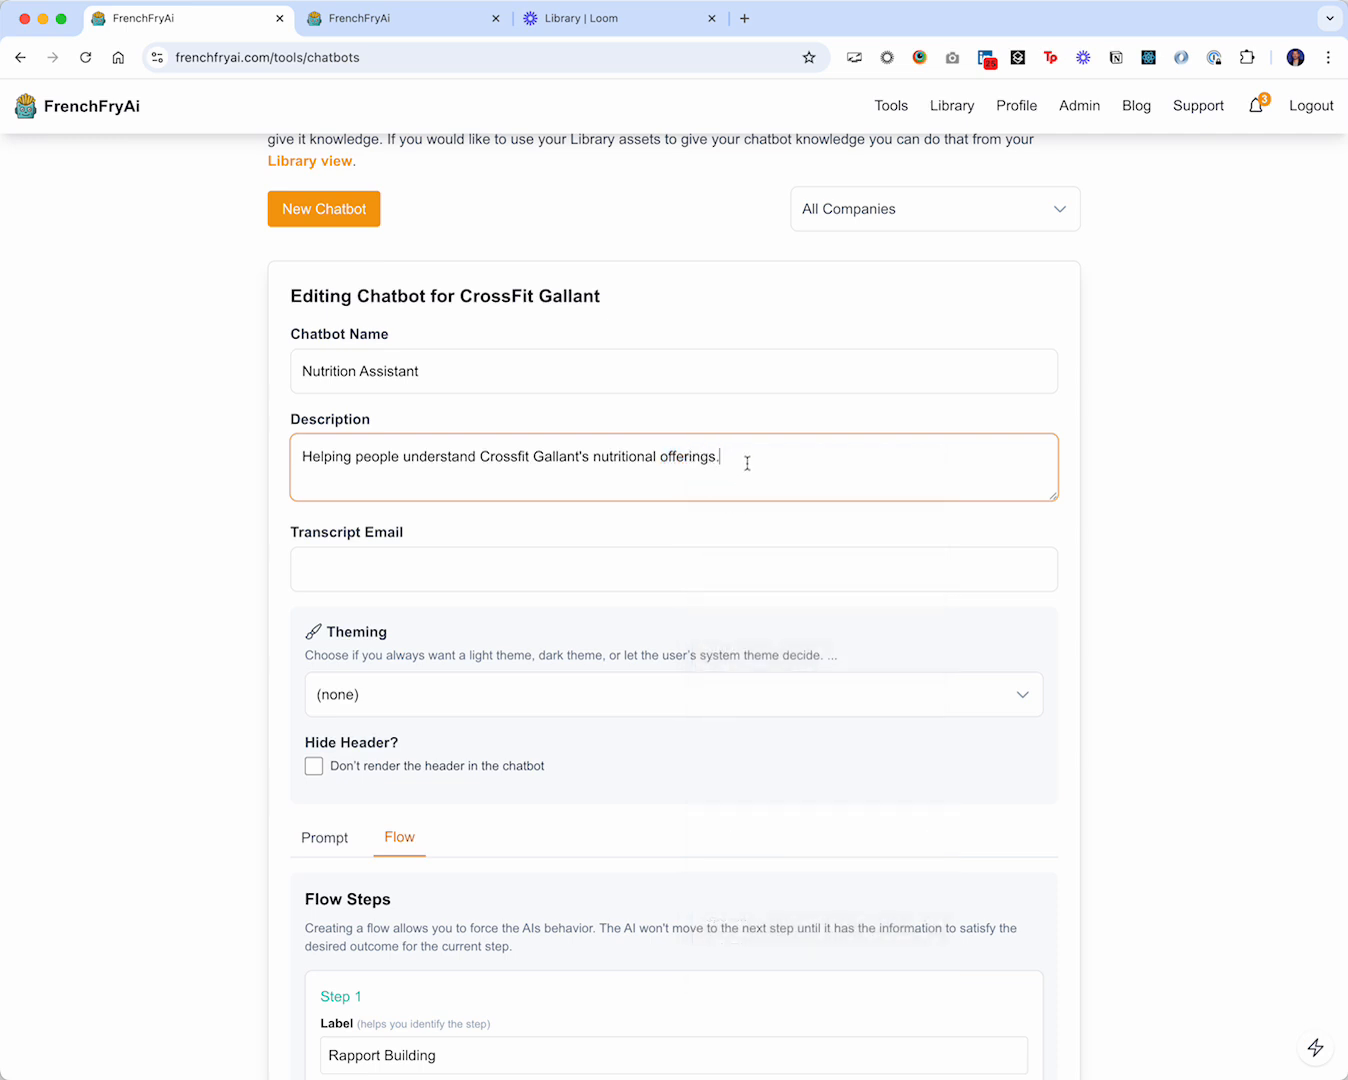
pyautogui.moveTo(743, 460); pyautogui.dragTo(238, 451)
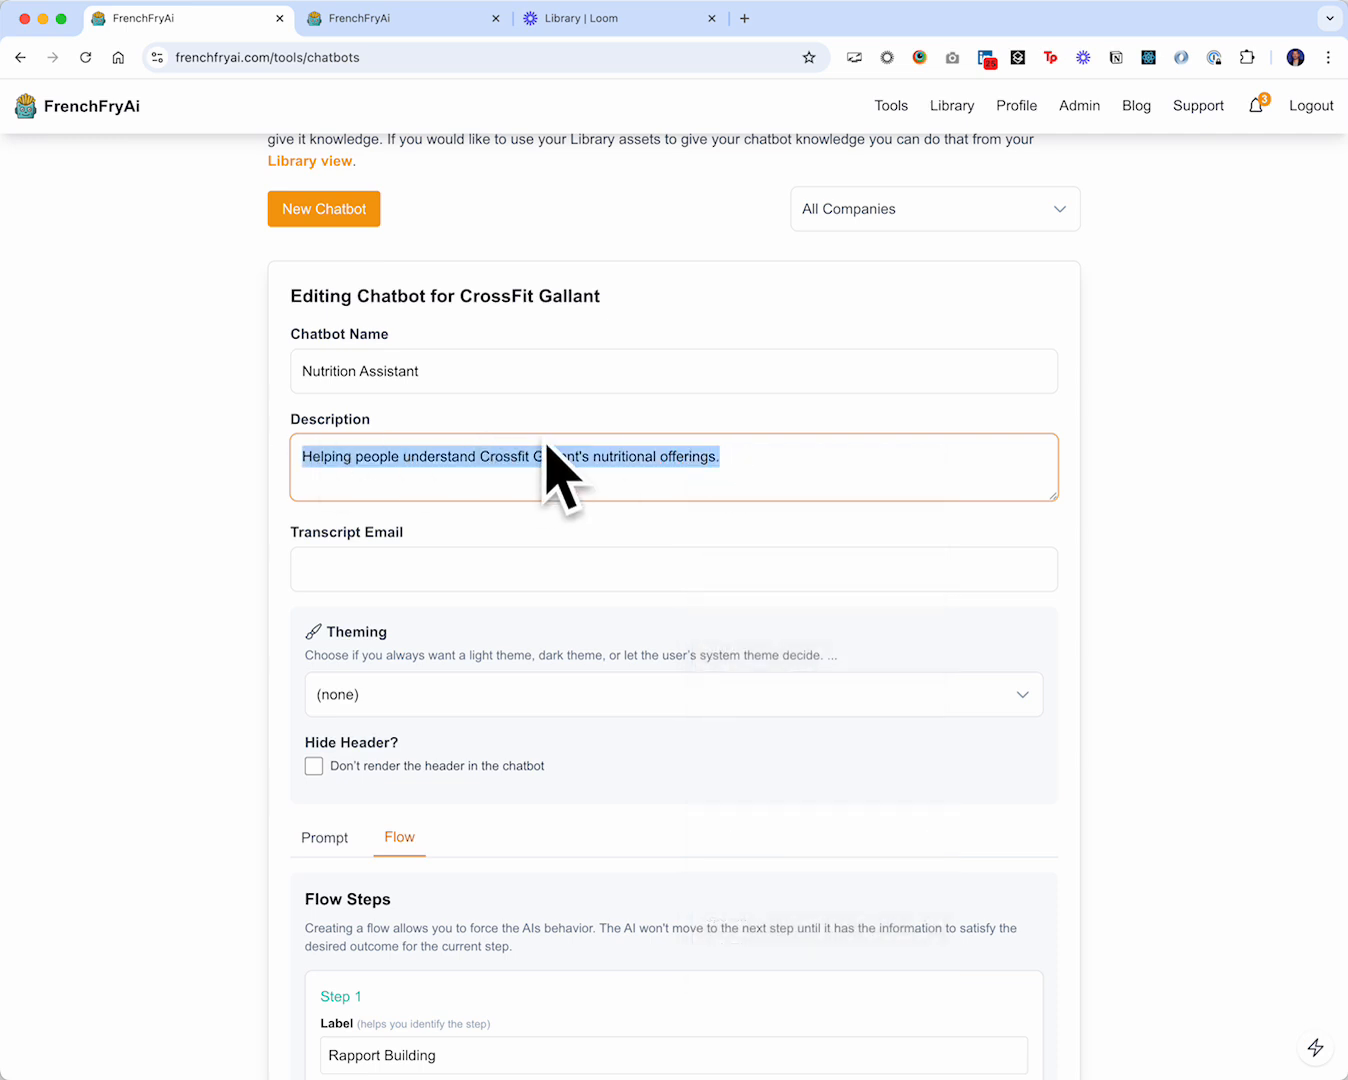
# Step: Look over the chatbot's transcript email field, theming options and flow steps
pyautogui.scroll(-3, 511, 490)
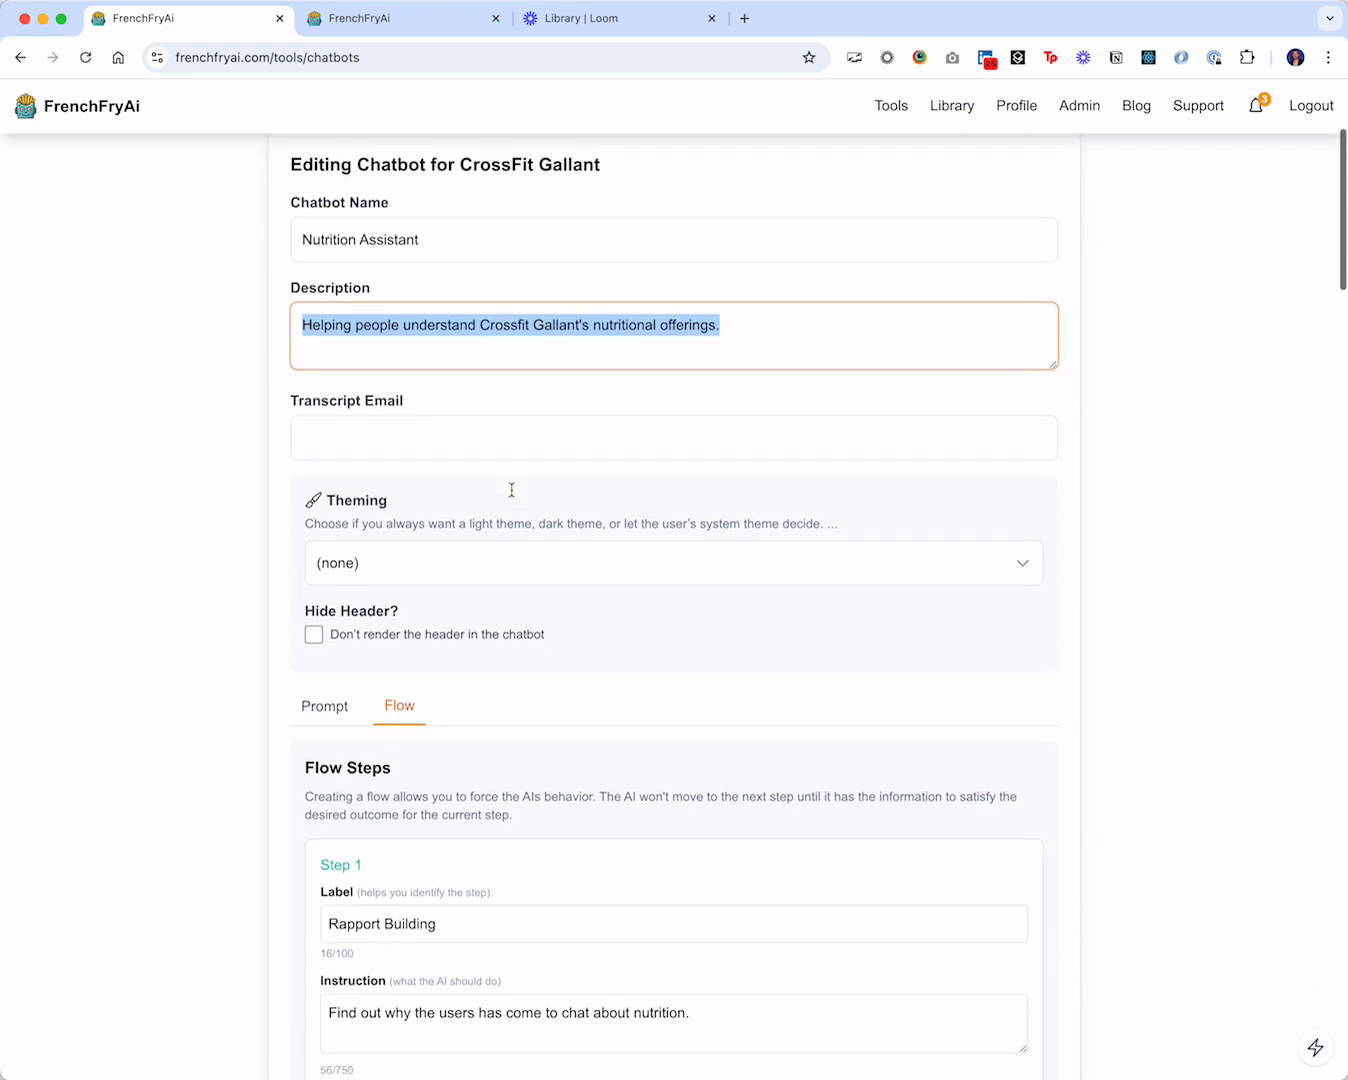
pyautogui.scroll(-1, 511, 494)
pyautogui.click(386, 420)
pyautogui.scroll(-20, 481, 454)
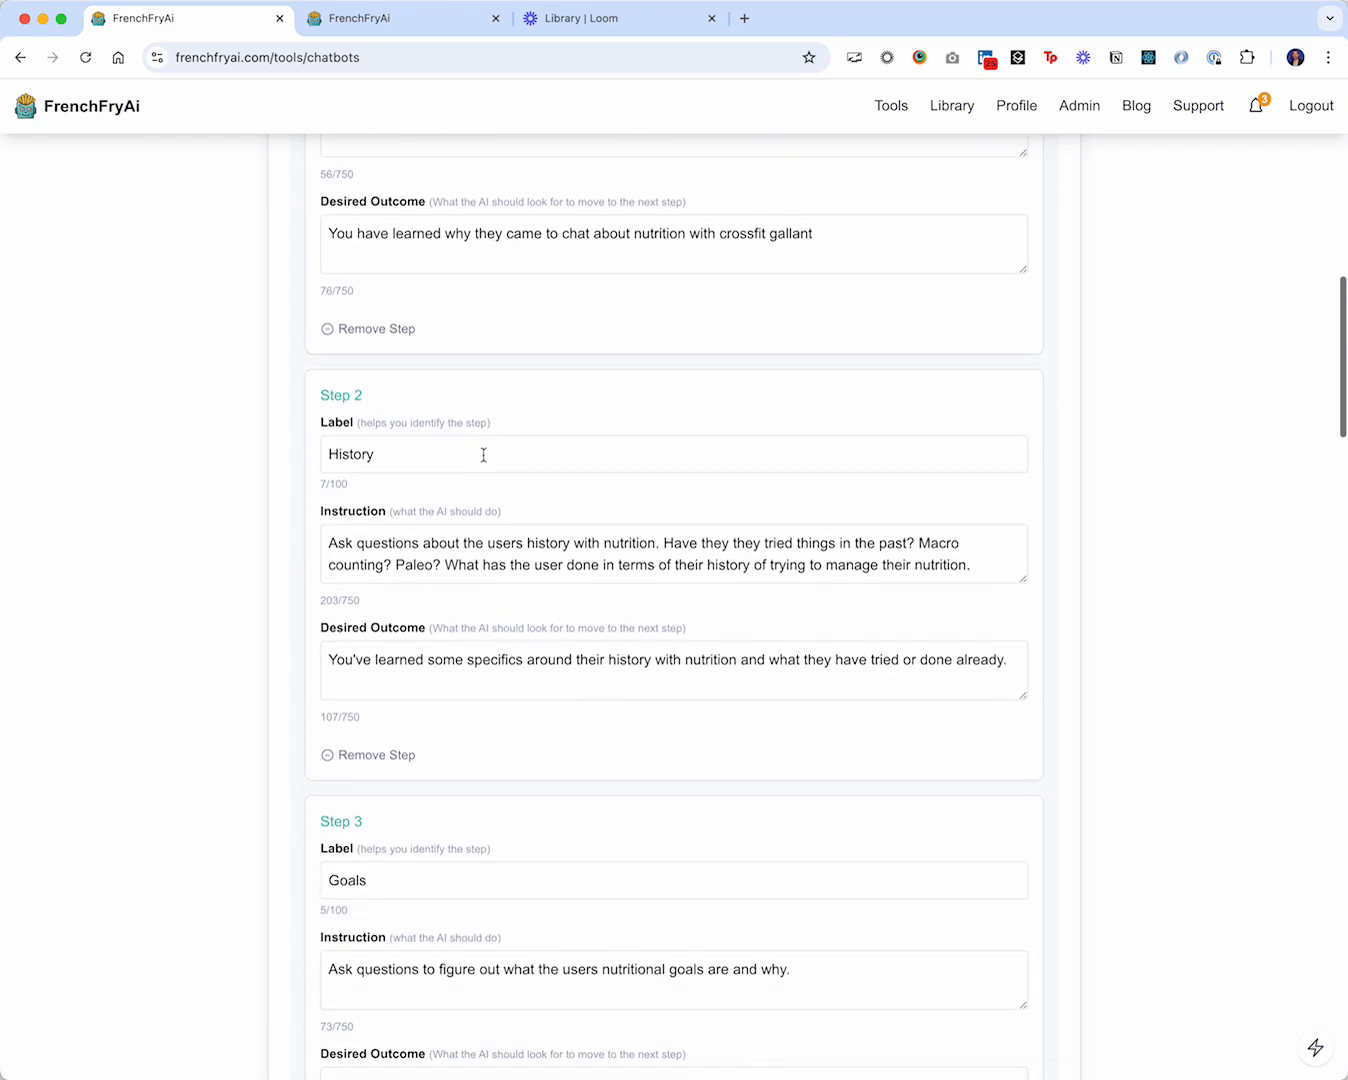
pyautogui.scroll(-7, 484, 457)
pyautogui.scroll(20, 483, 459)
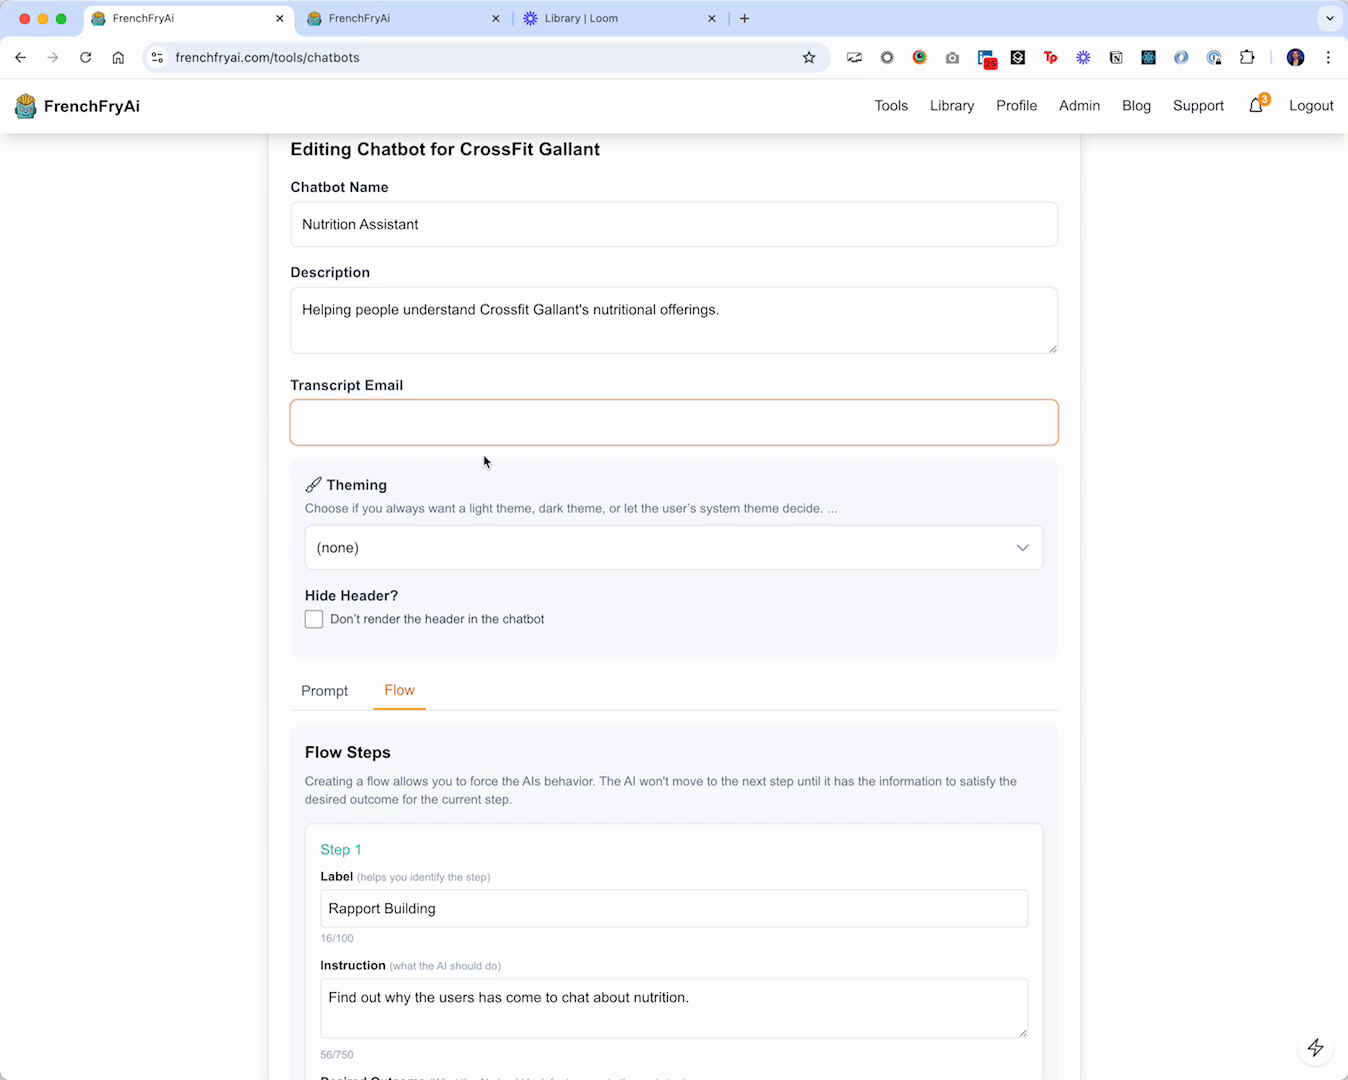
# Step: Show the chatbot's prompt settings and review the prompt text and the attached knowledge PDF
pyautogui.scroll(-1, 484, 461)
pyautogui.click(331, 609)
pyautogui.scroll(-1, 546, 572)
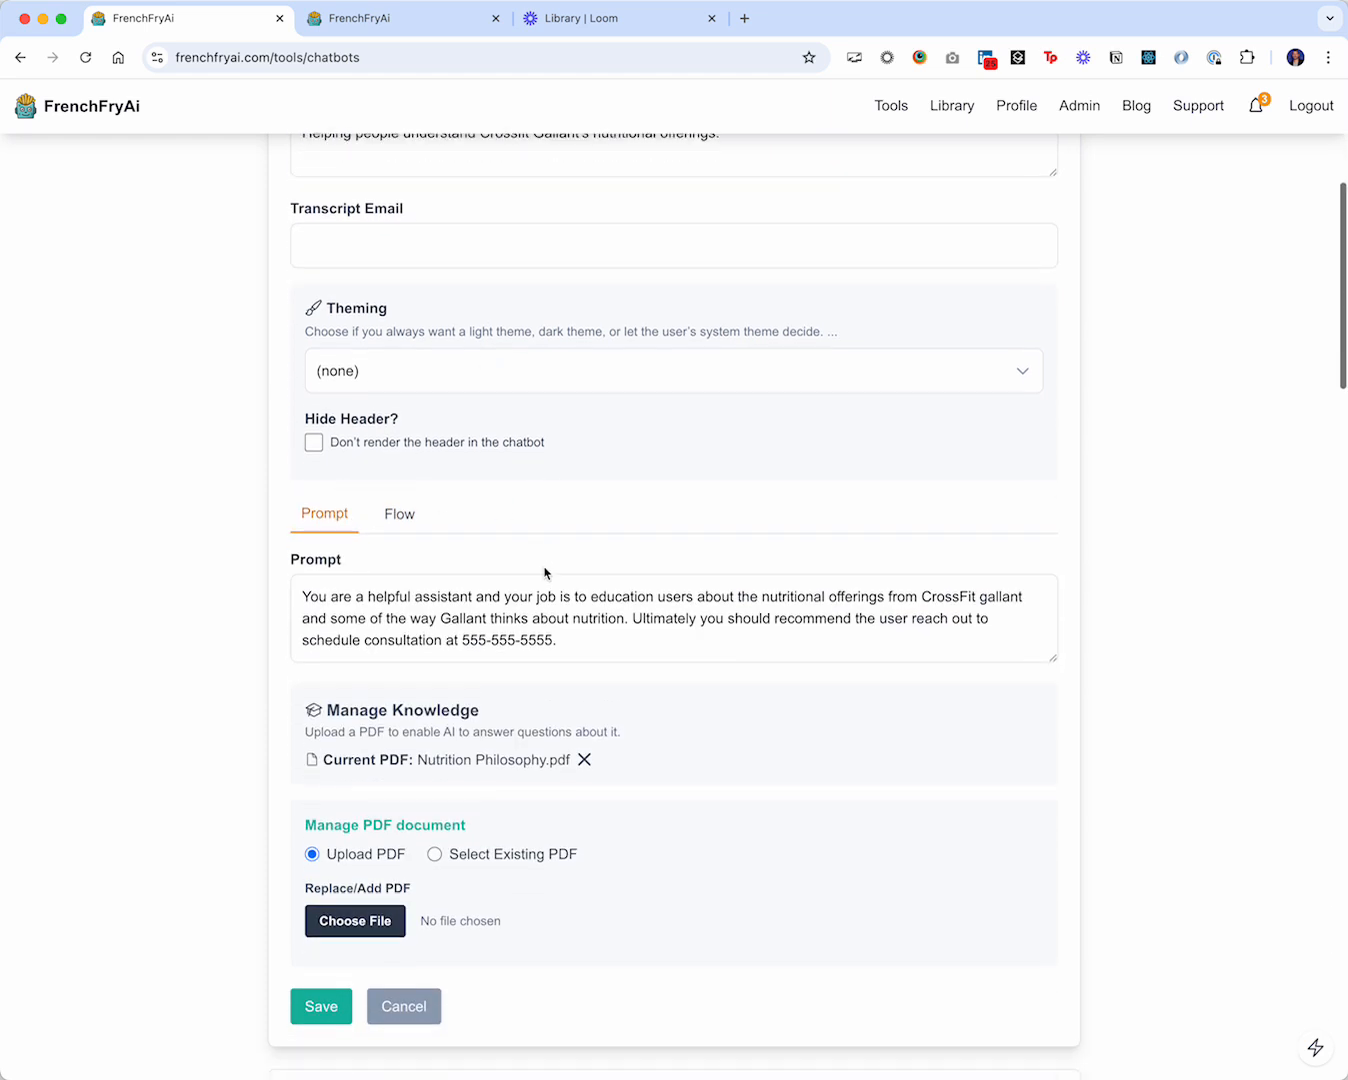
pyautogui.scroll(-2, 545, 571)
pyautogui.click(360, 486)
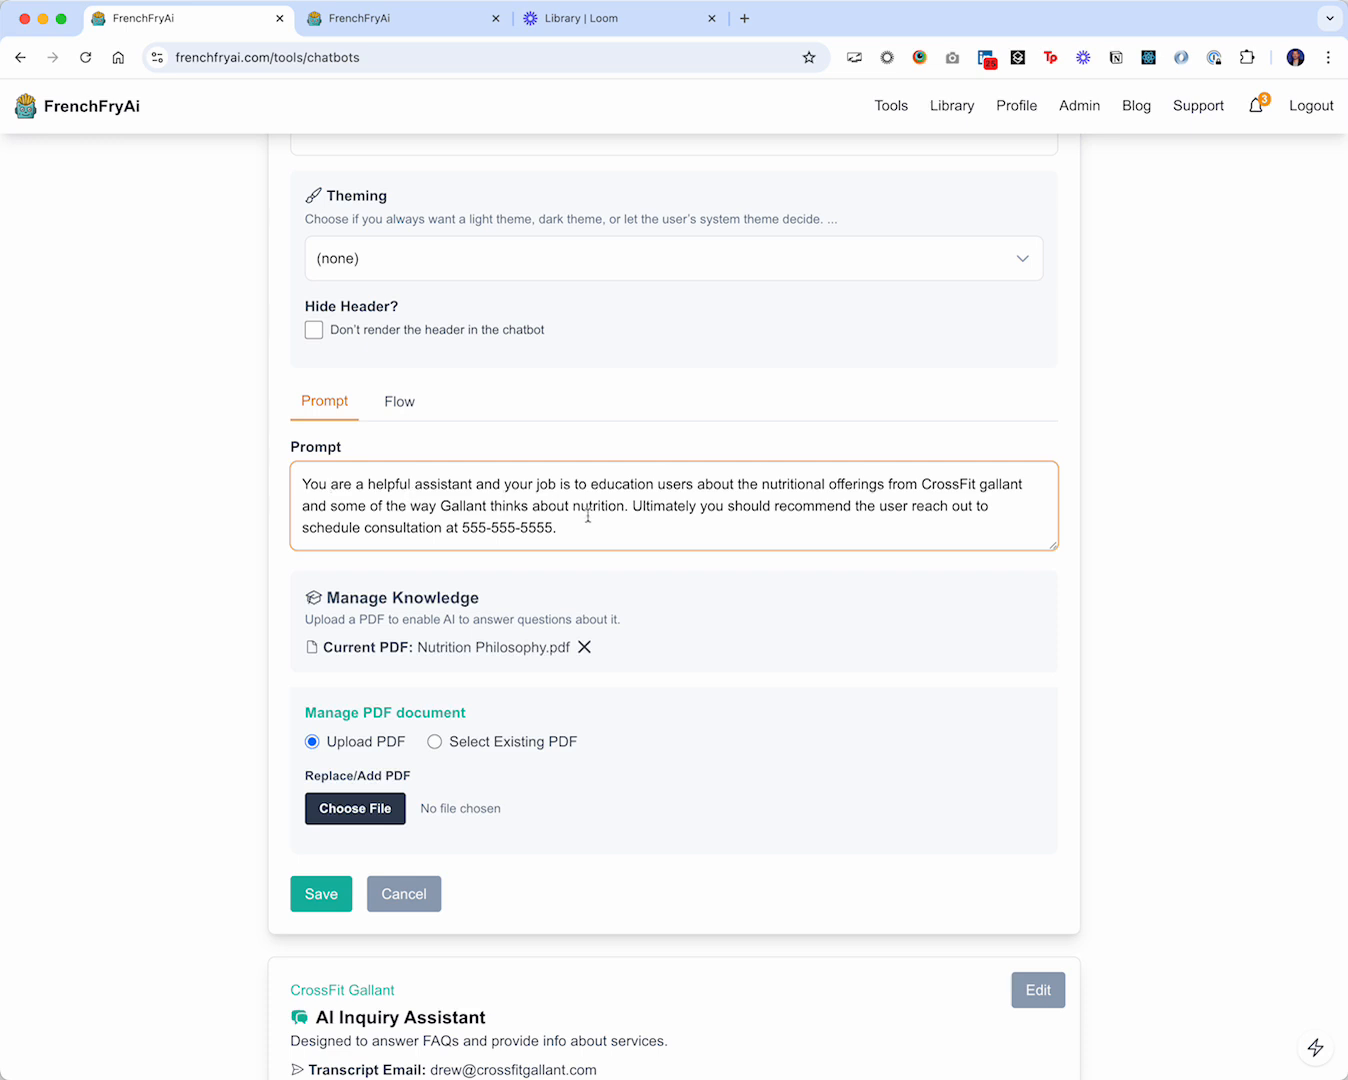
pyautogui.moveTo(591, 530); pyautogui.dragTo(205, 490)
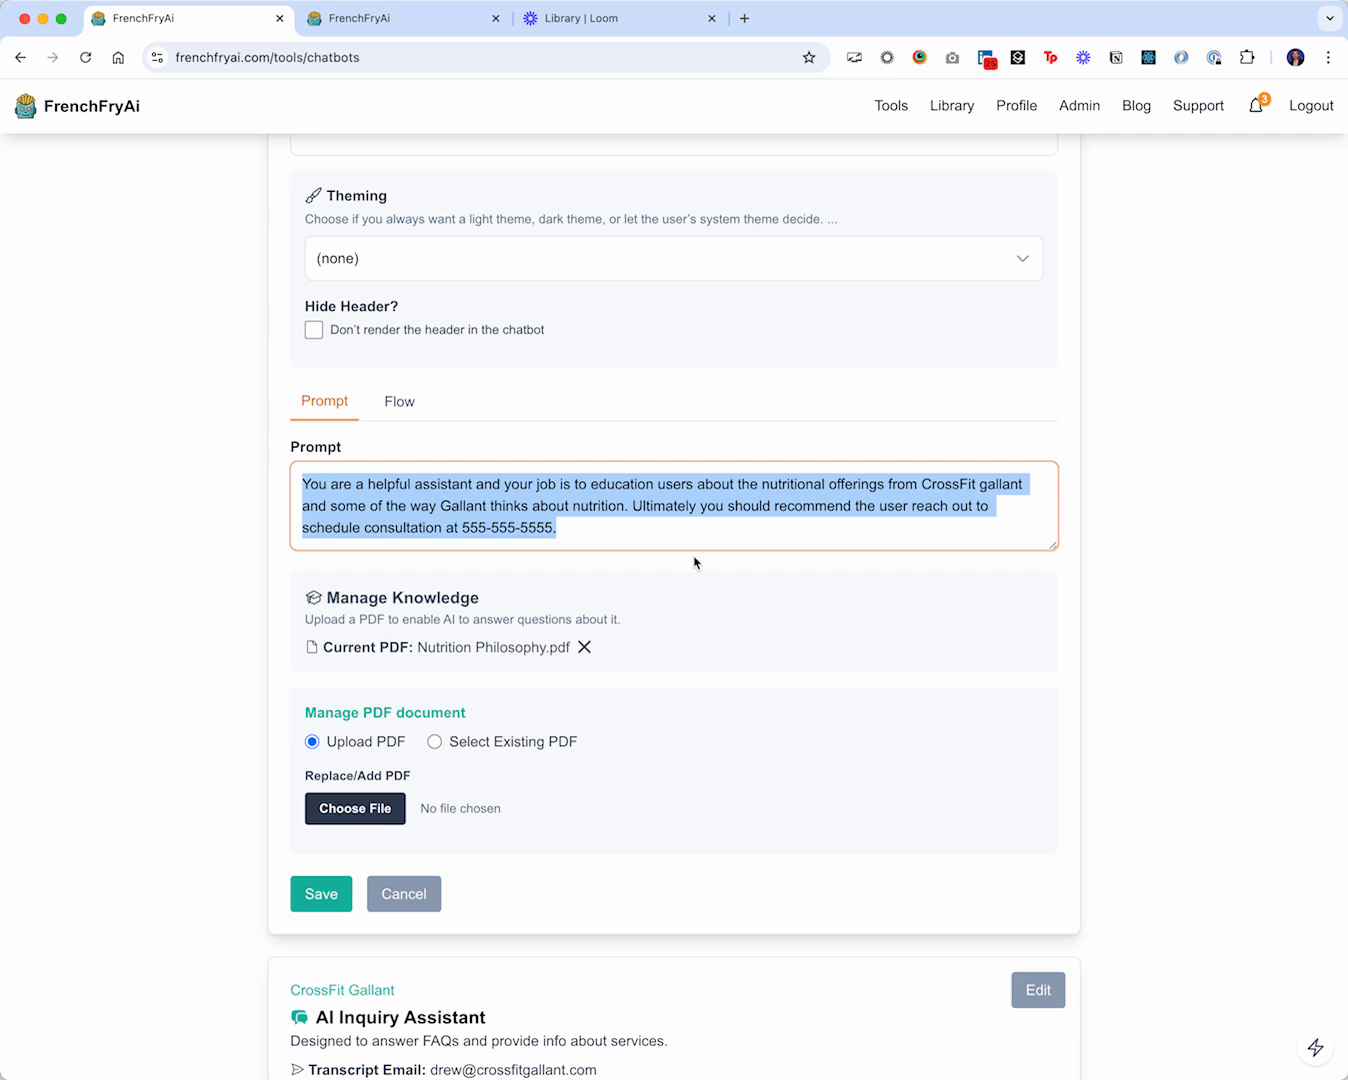
pyautogui.click(578, 530)
pyautogui.moveTo(579, 529); pyautogui.dragTo(280, 495)
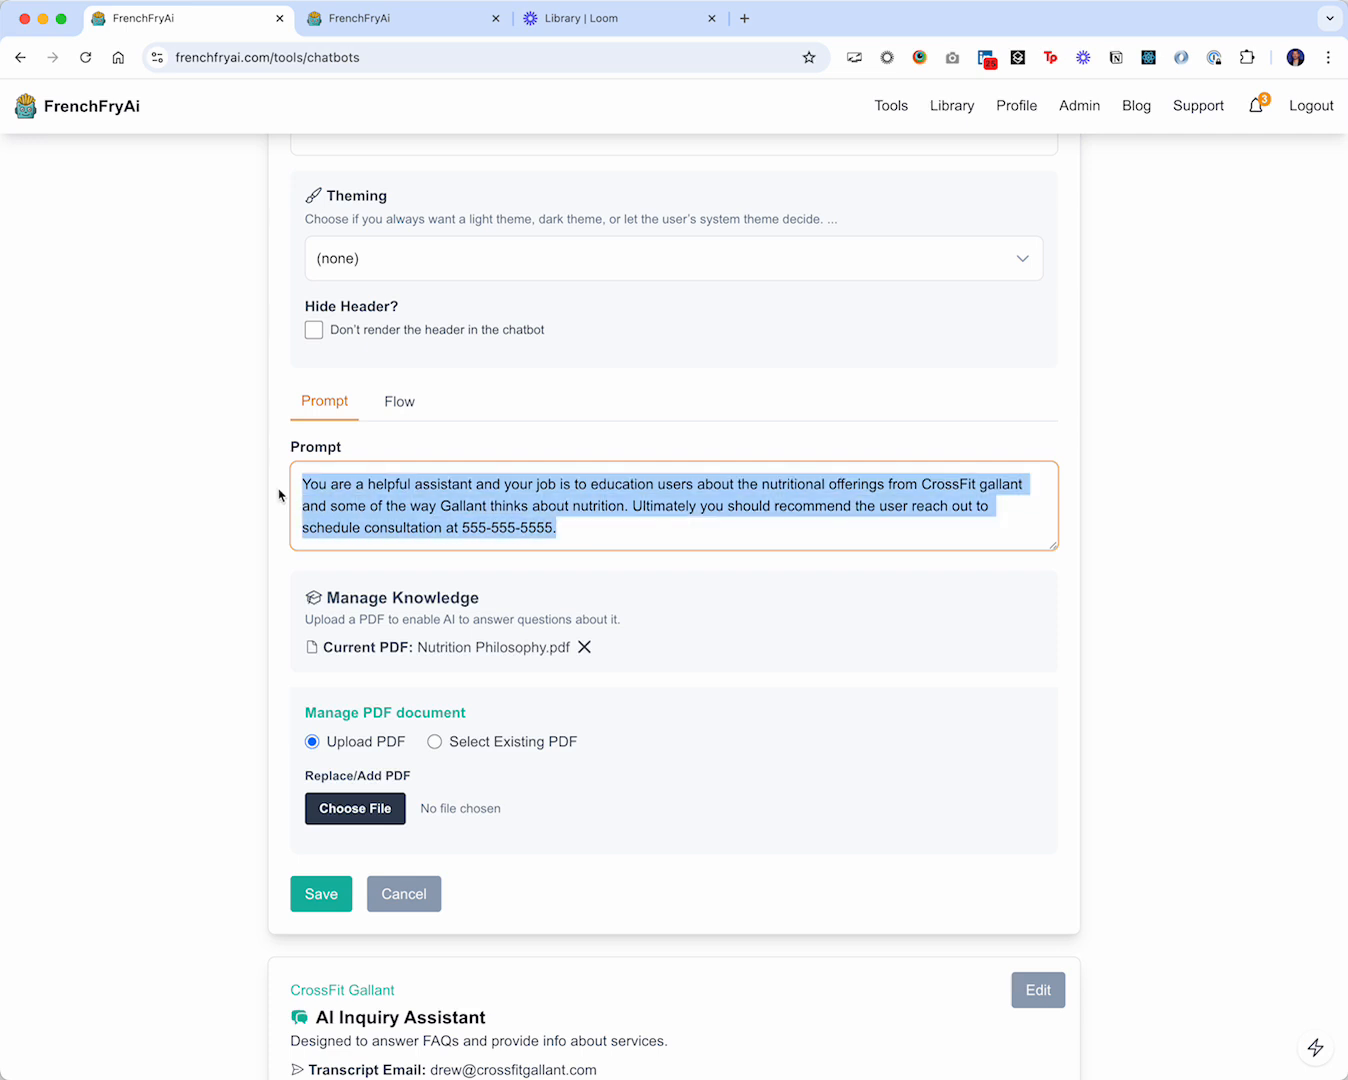
pyautogui.click(574, 523)
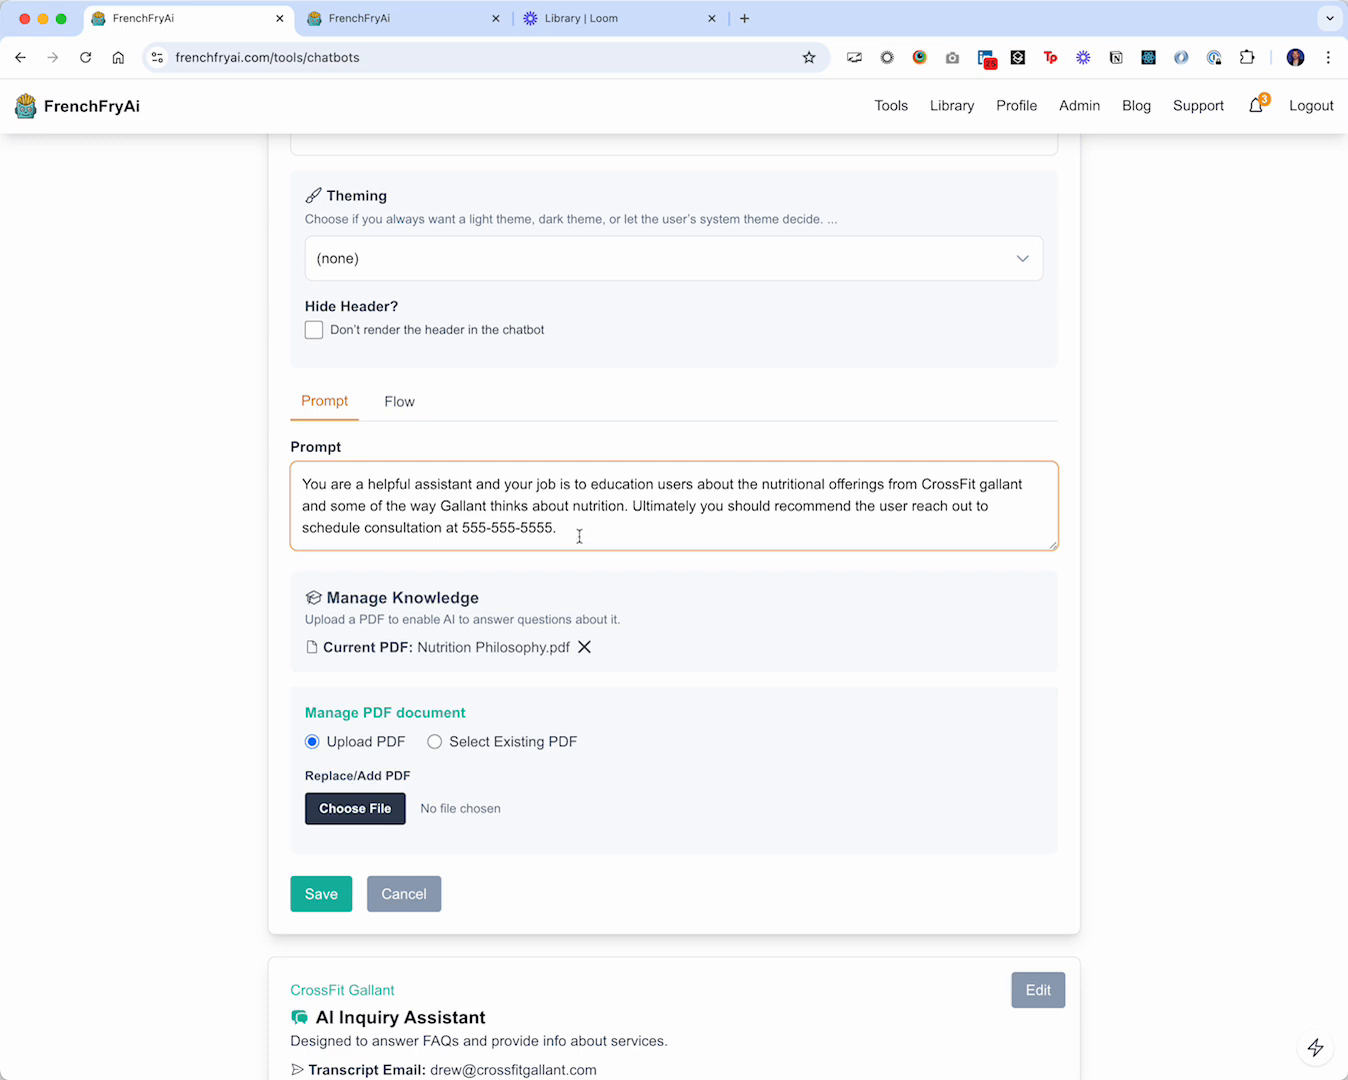
pyautogui.moveTo(556, 528); pyautogui.dragTo(291, 486)
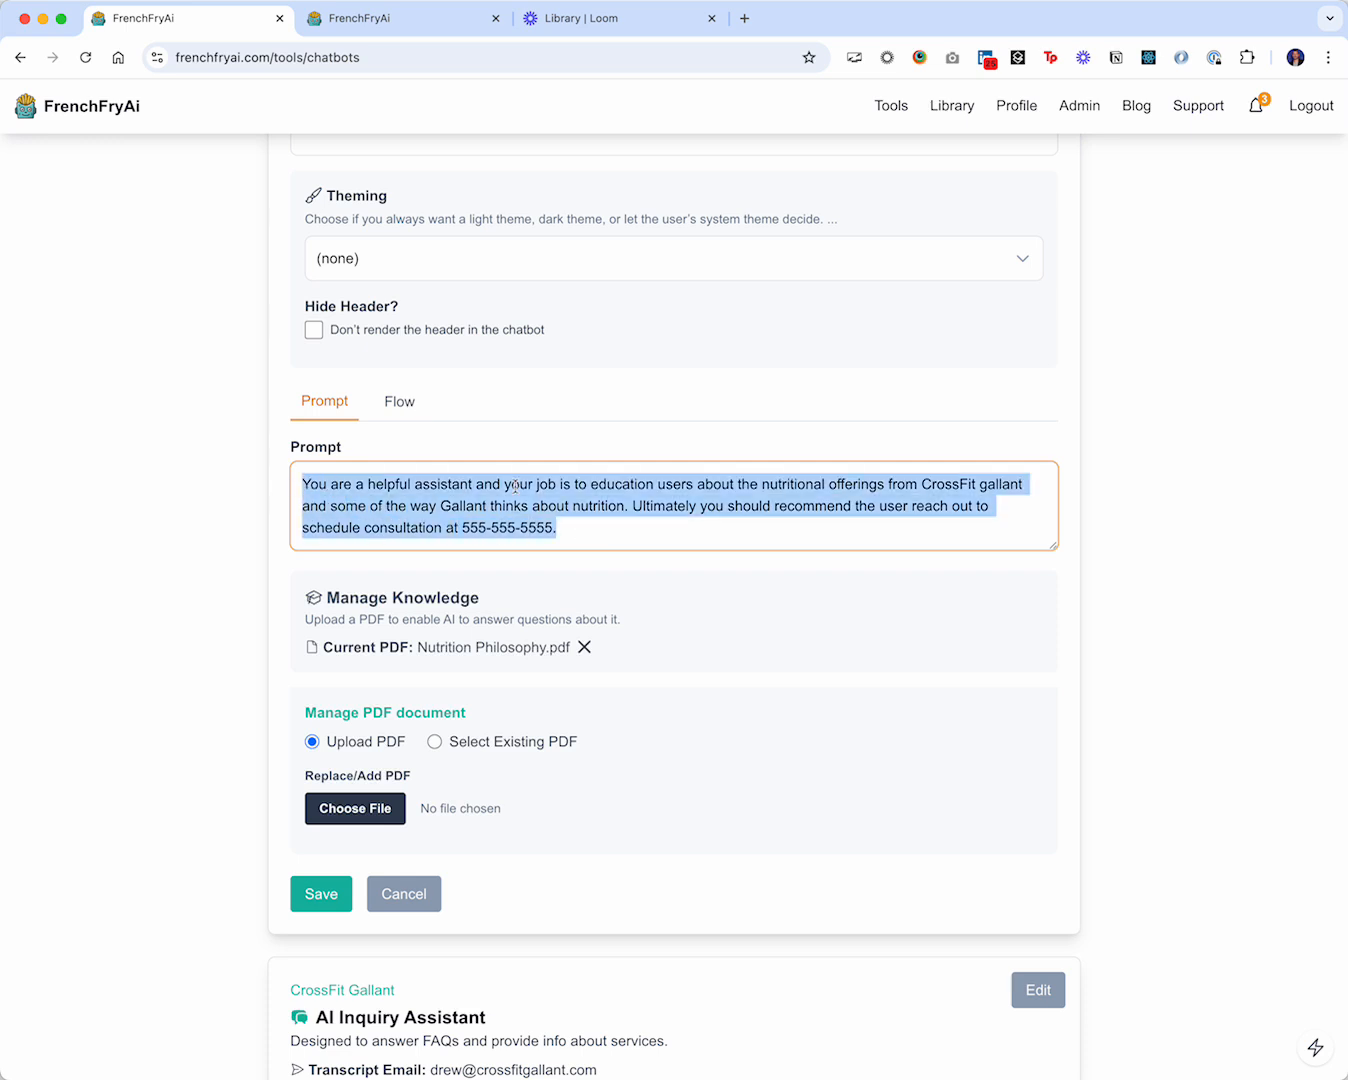
pyautogui.doubleClick(430, 645)
pyautogui.moveTo(430, 644); pyautogui.dragTo(561, 646)
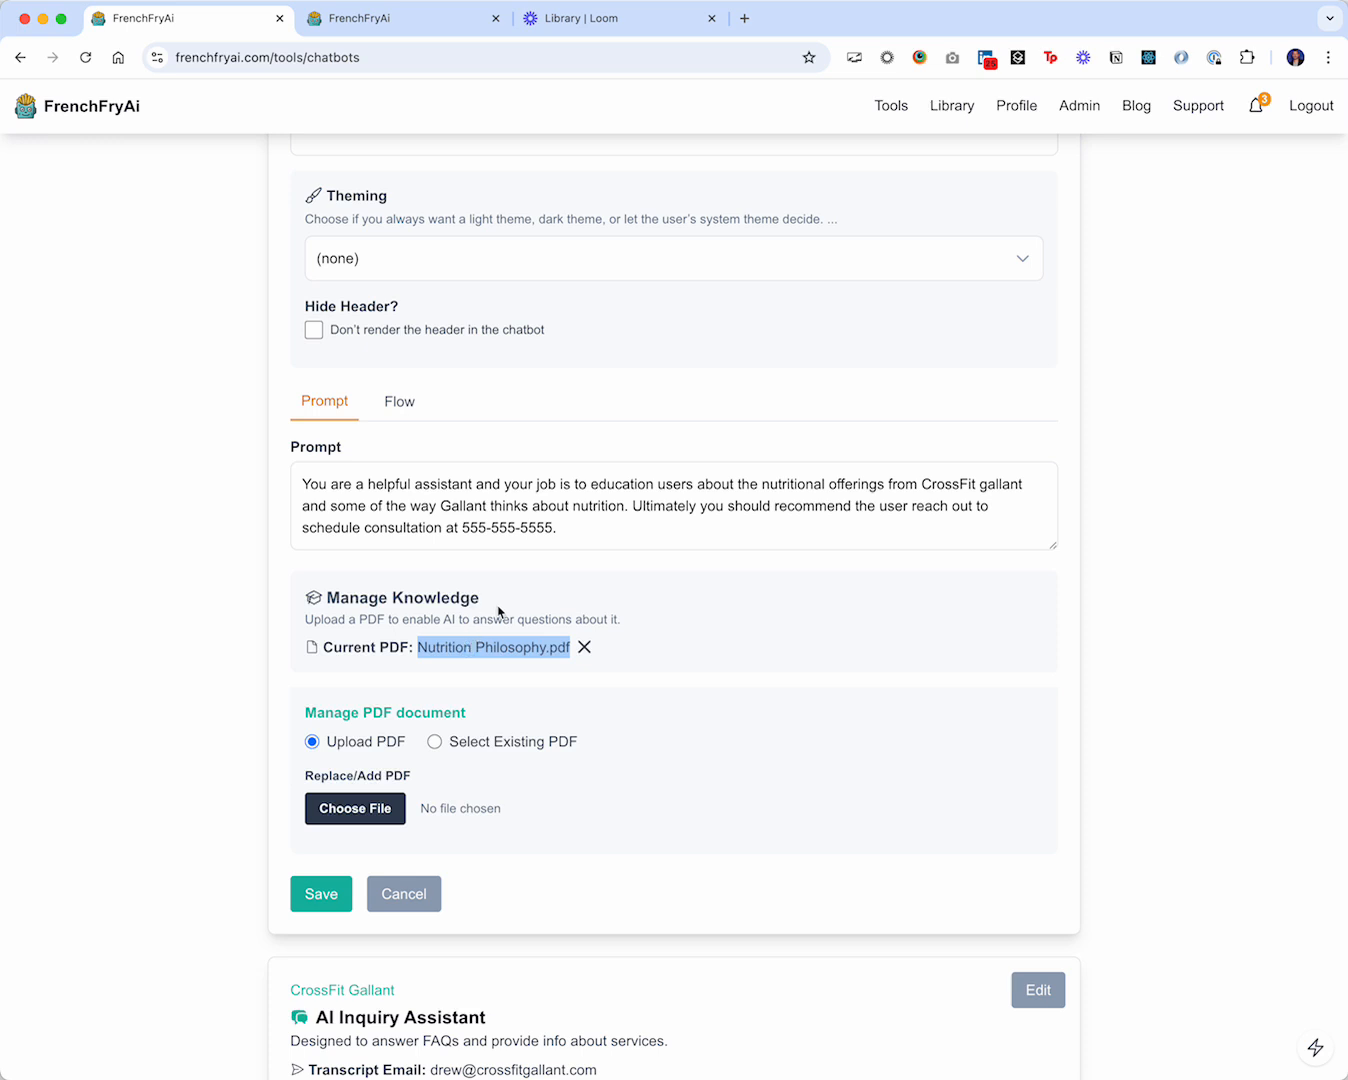
pyautogui.click(604, 529)
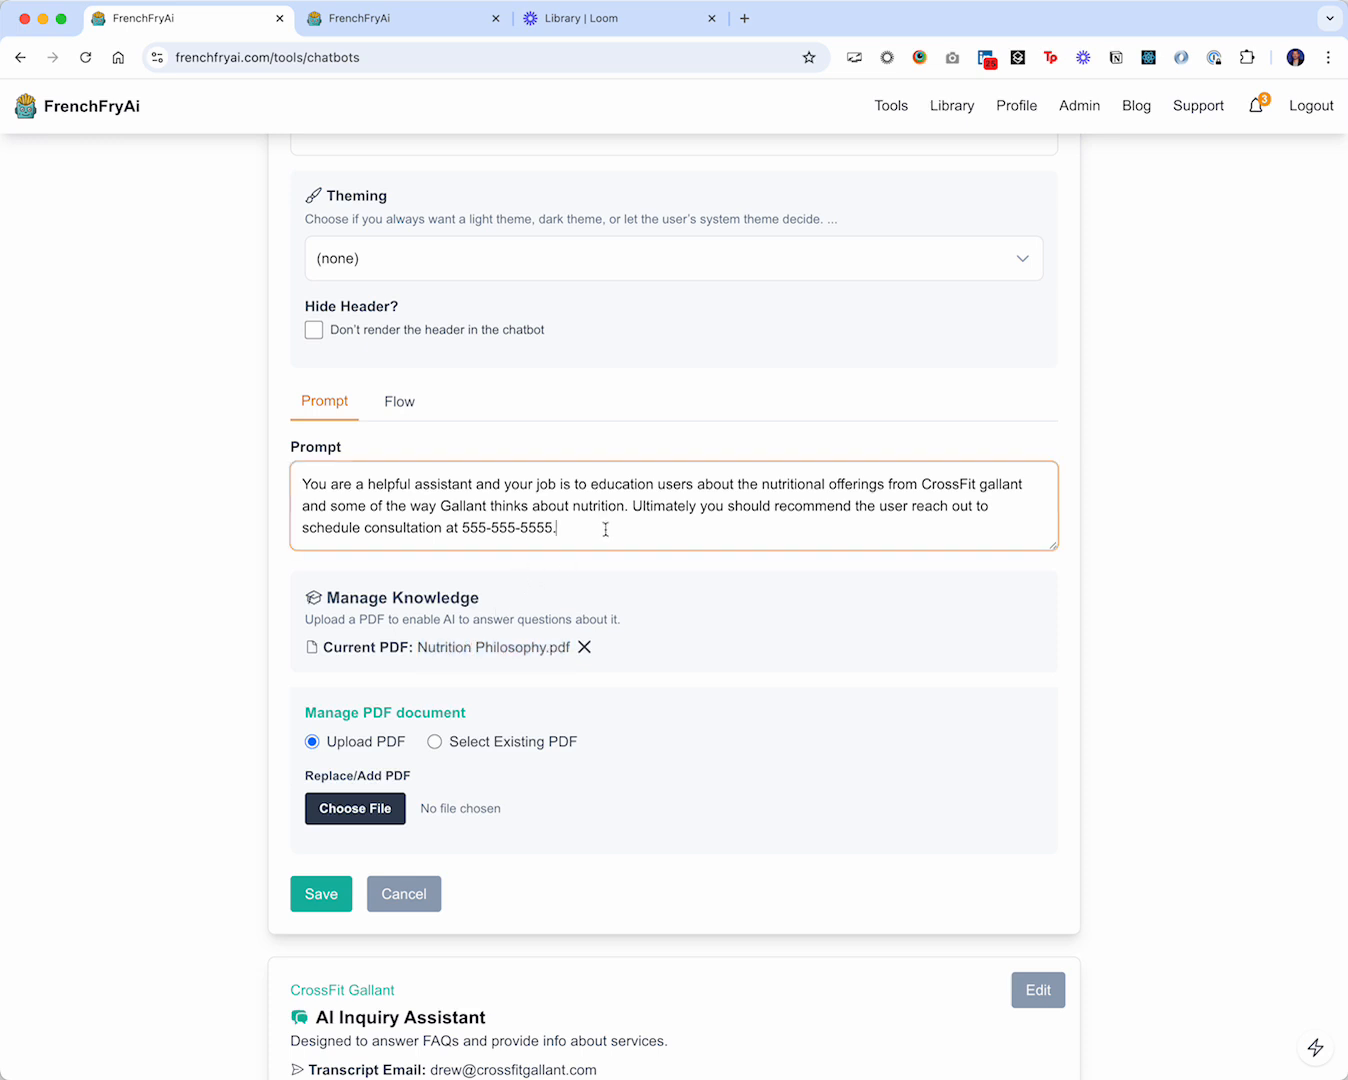
# Step: Show the chatbot's flow settings and review the instruction and desired outcome of the Rapport Building step
pyautogui.click(397, 409)
pyautogui.scroll(-3, 500, 510)
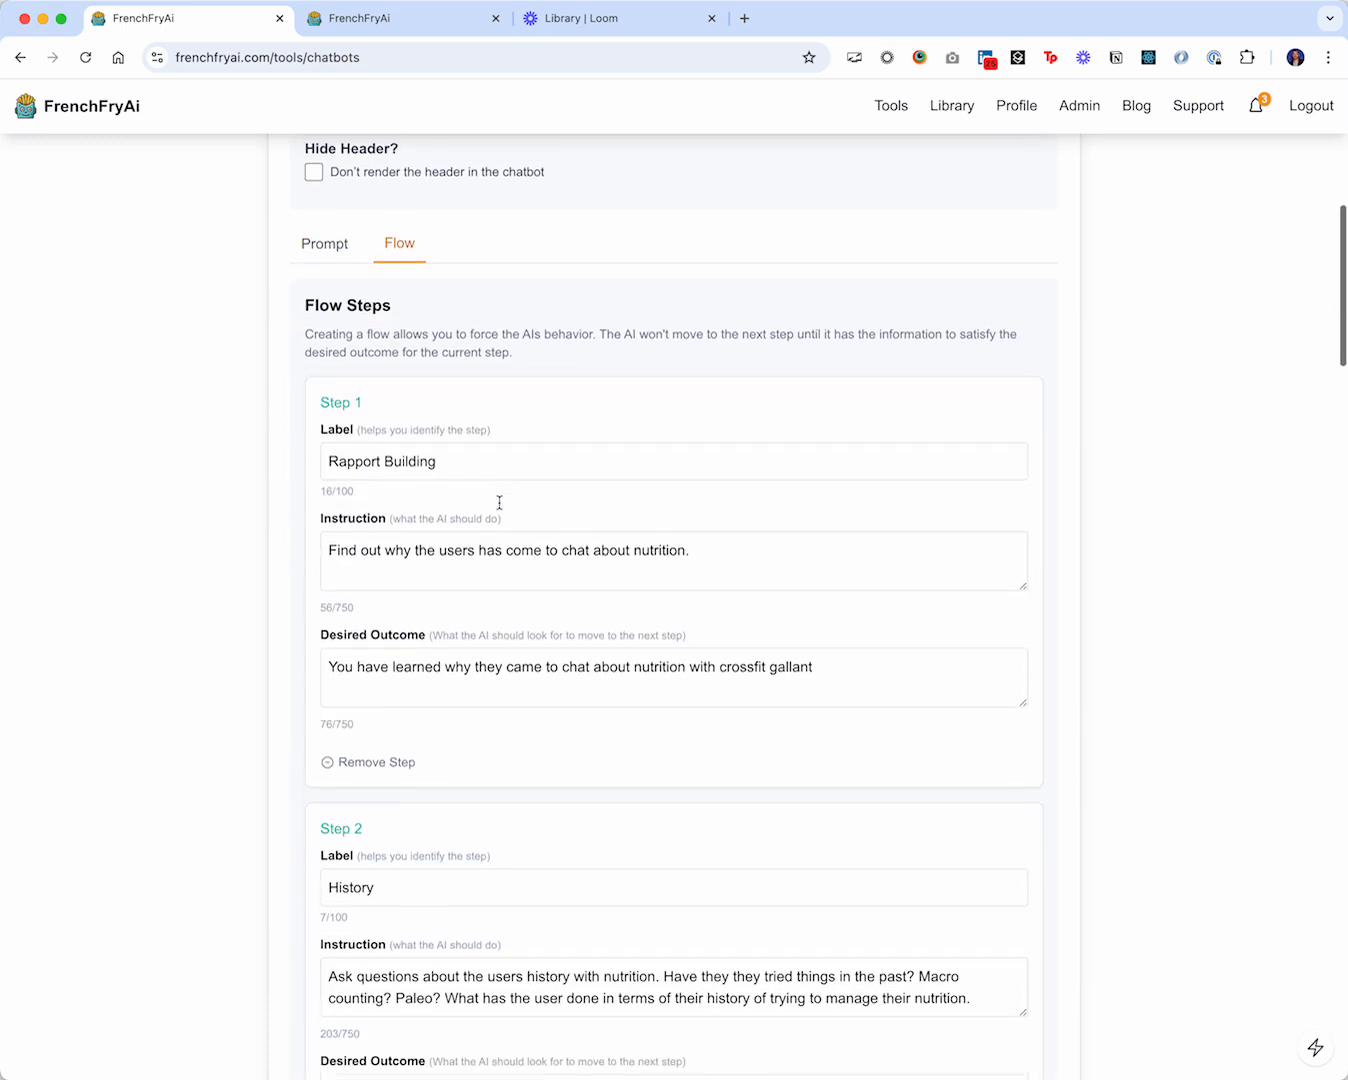
pyautogui.moveTo(305, 279); pyautogui.dragTo(392, 281)
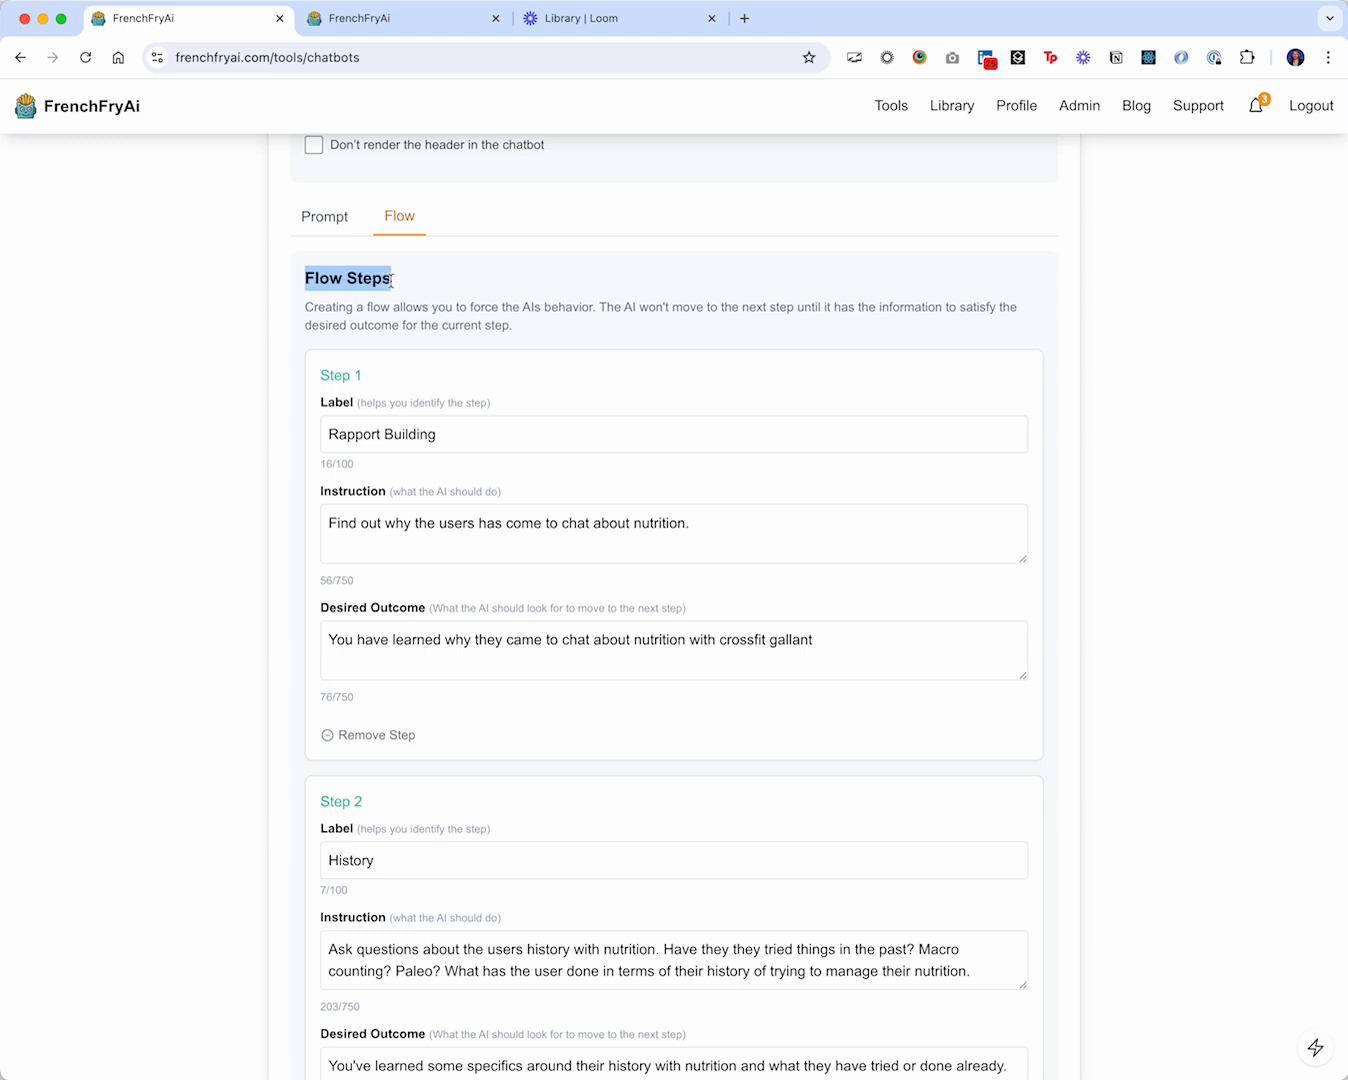
pyautogui.scroll(-1, 466, 360)
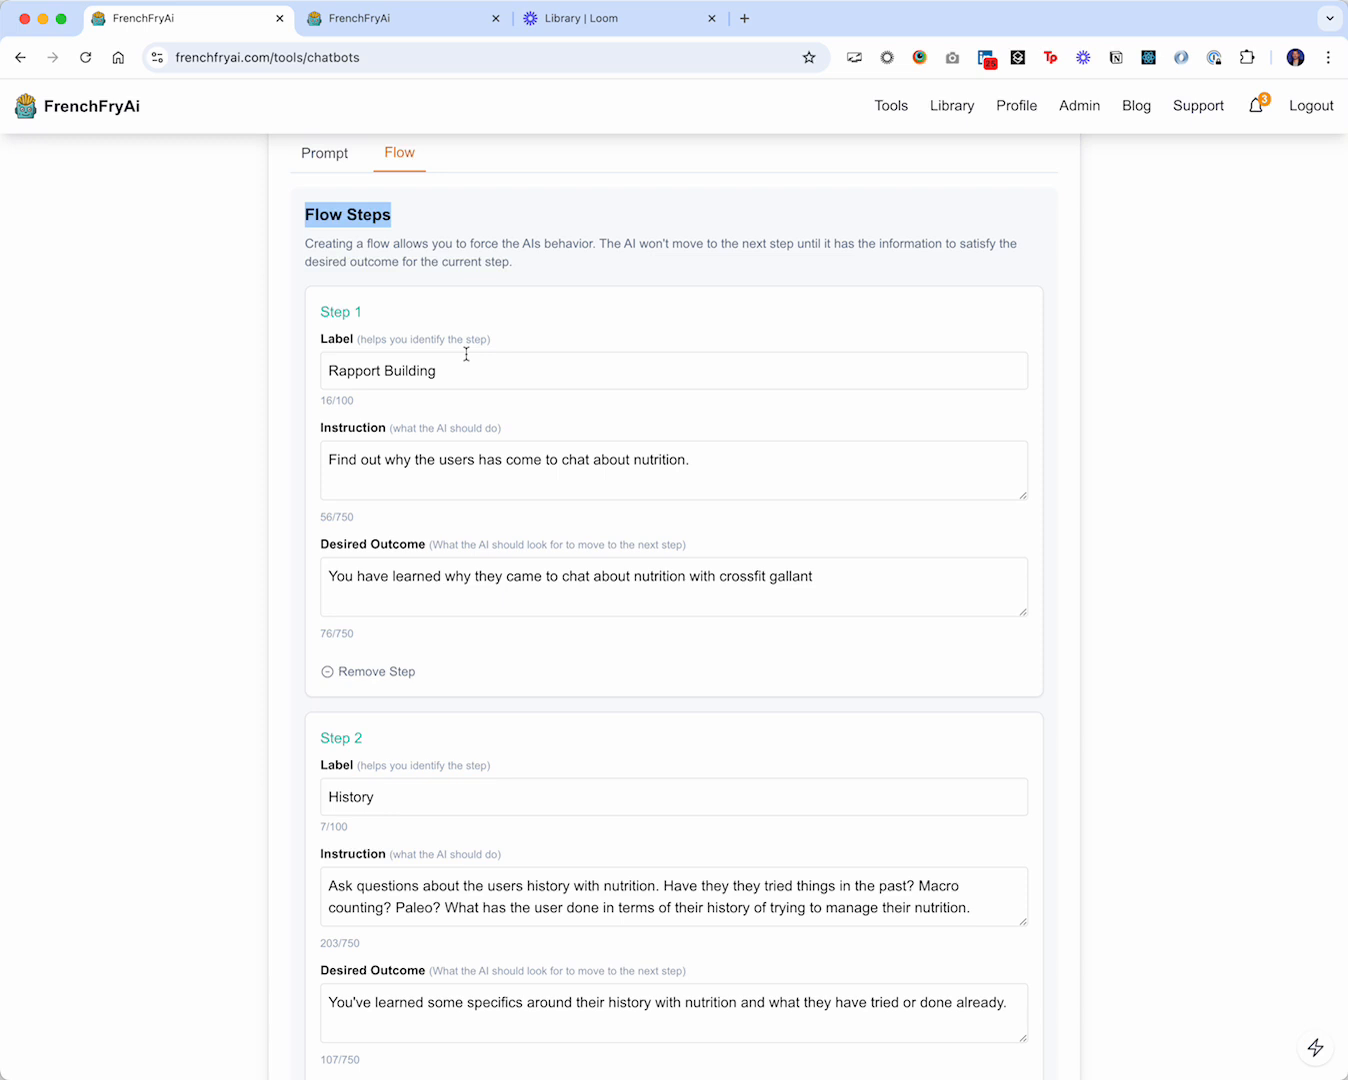
pyautogui.click(510, 468)
pyautogui.moveTo(741, 469); pyautogui.dragTo(296, 461)
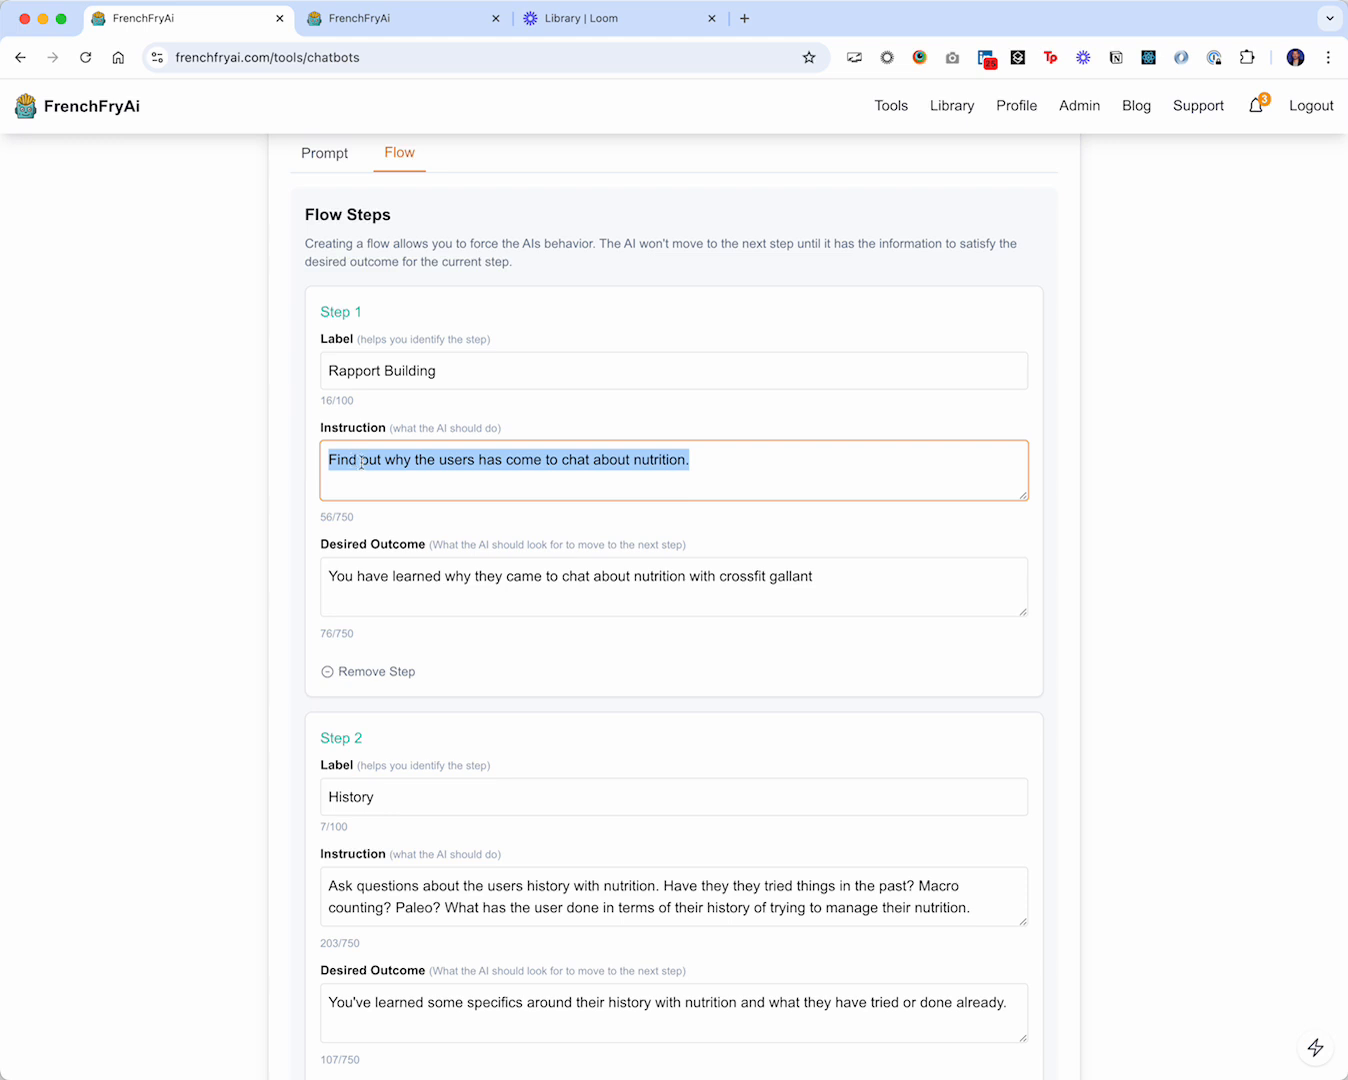
pyautogui.click(717, 463)
pyautogui.click(615, 586)
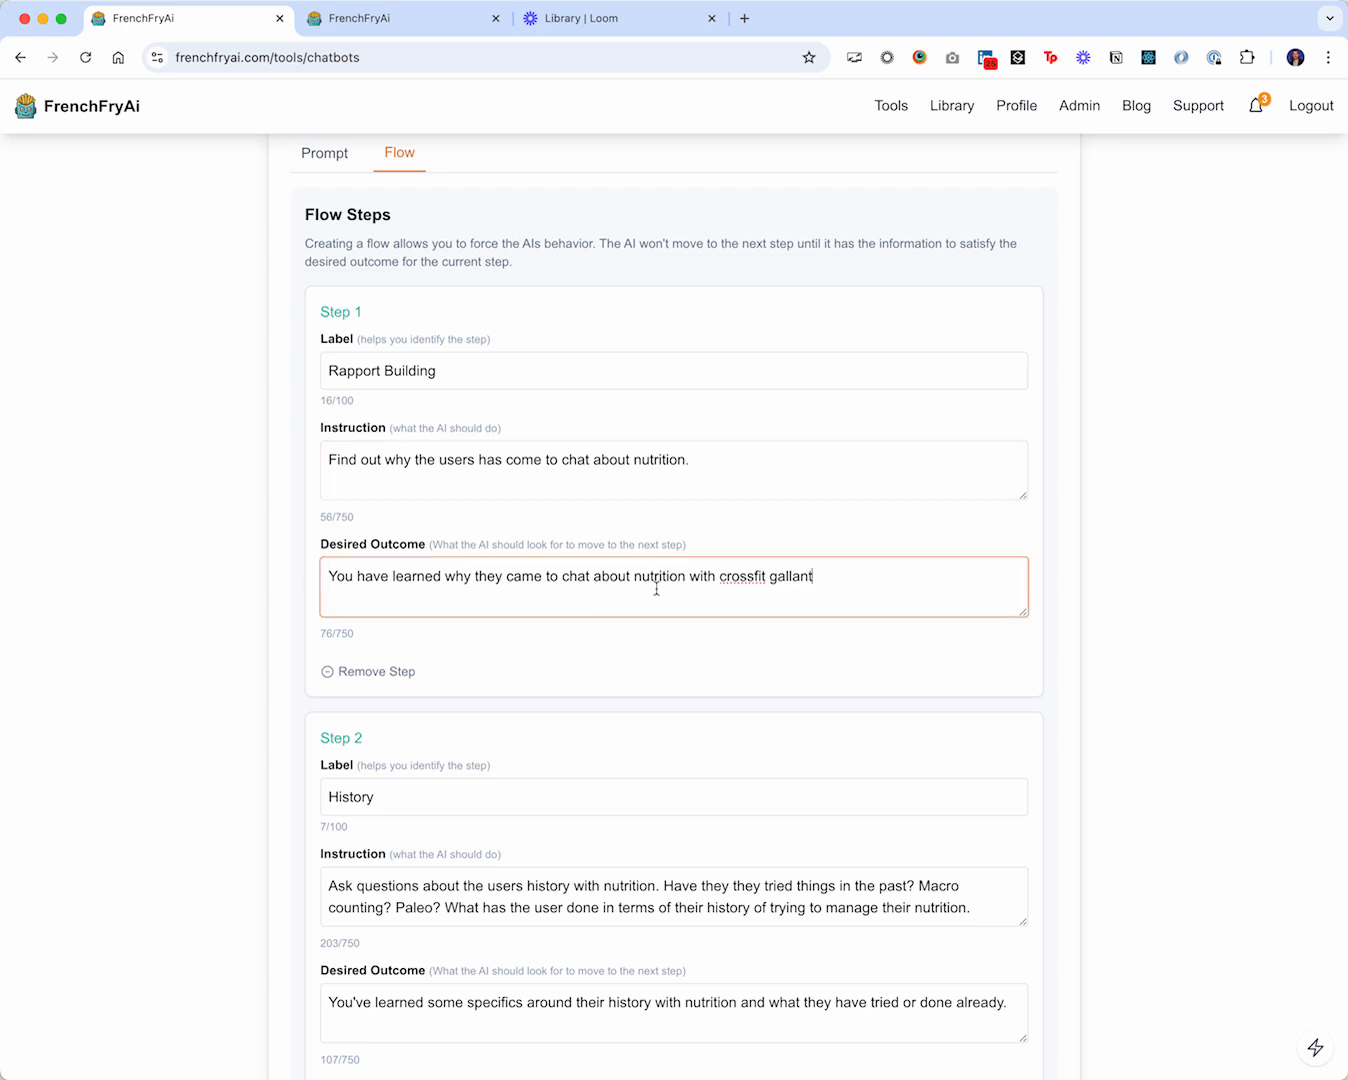
pyautogui.moveTo(822, 578); pyautogui.dragTo(321, 580)
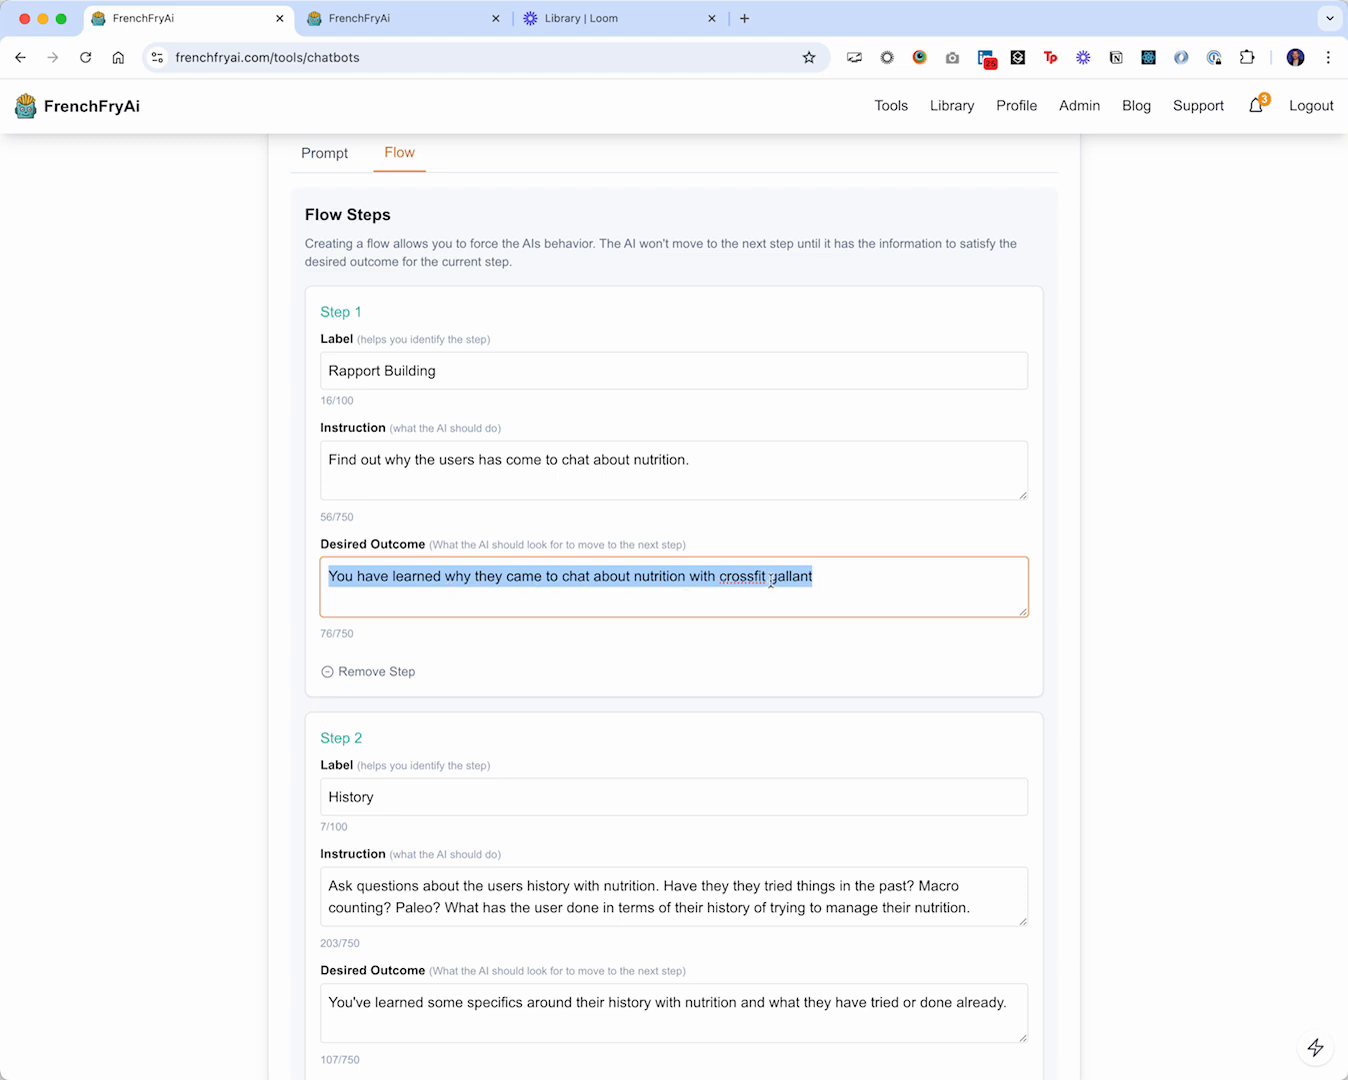
pyautogui.tripleClick(355, 546)
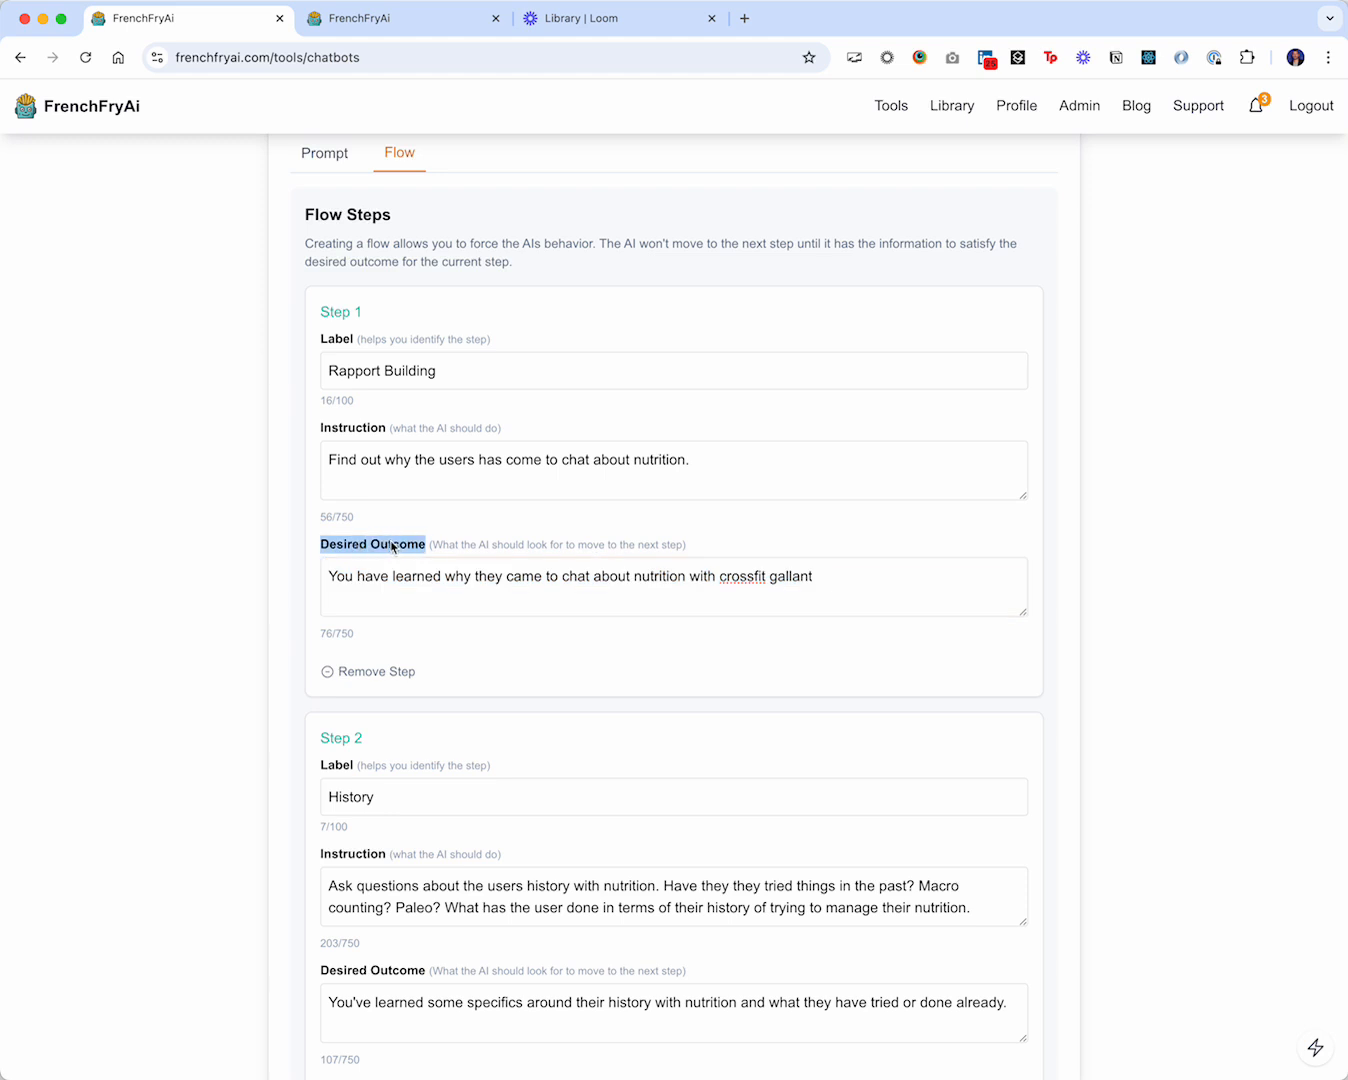
pyautogui.tripleClick(342, 430)
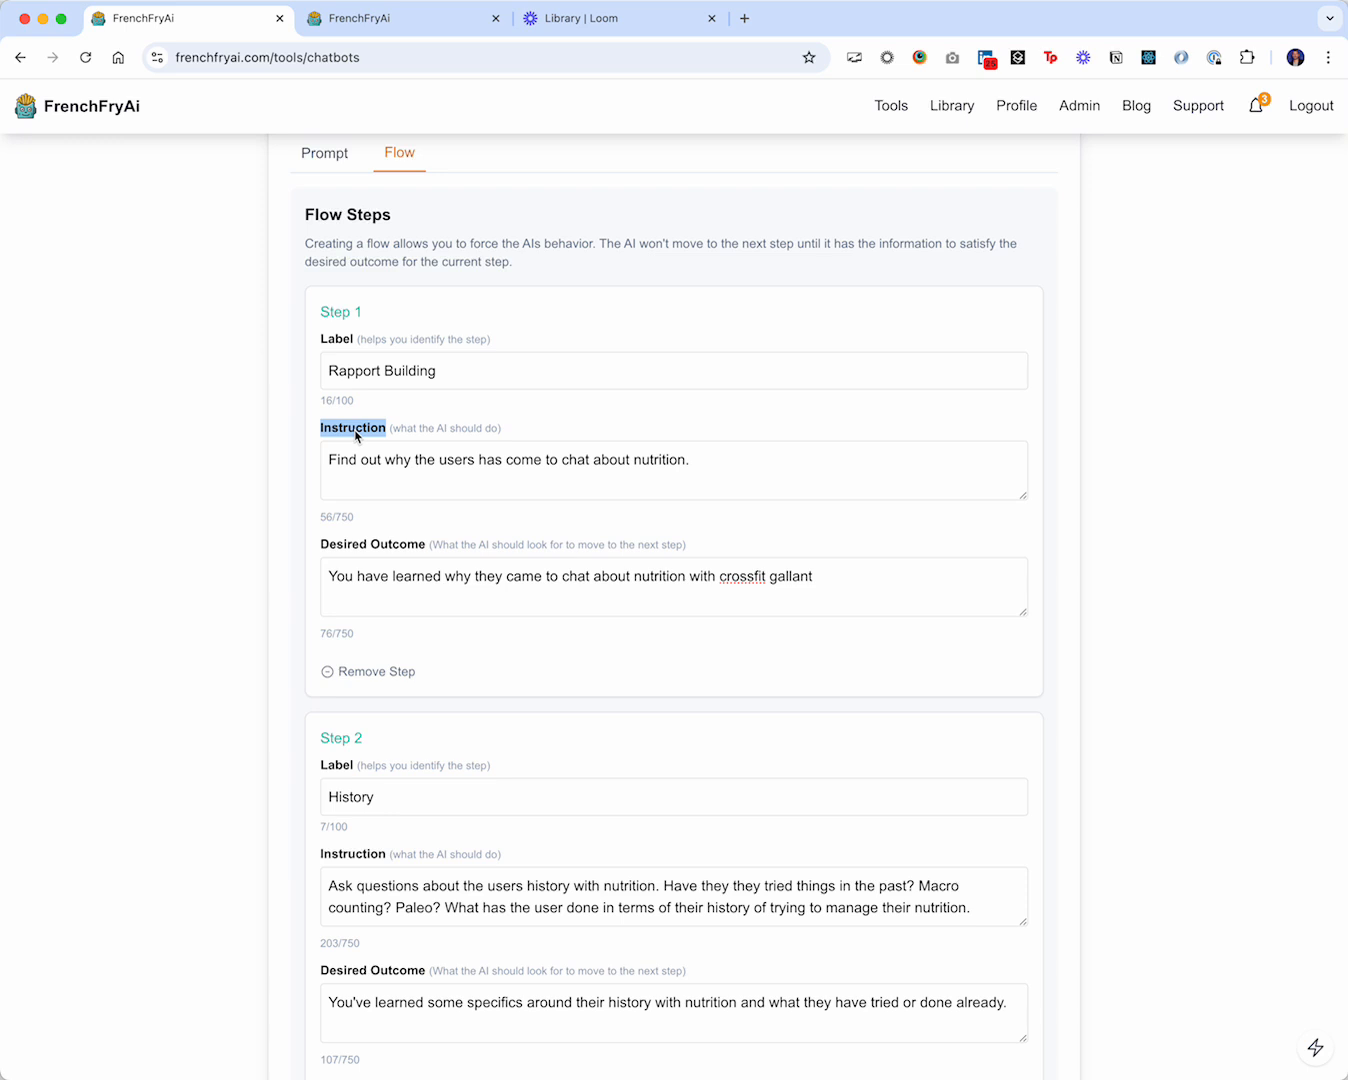
pyautogui.moveTo(331, 549); pyautogui.dragTo(398, 550)
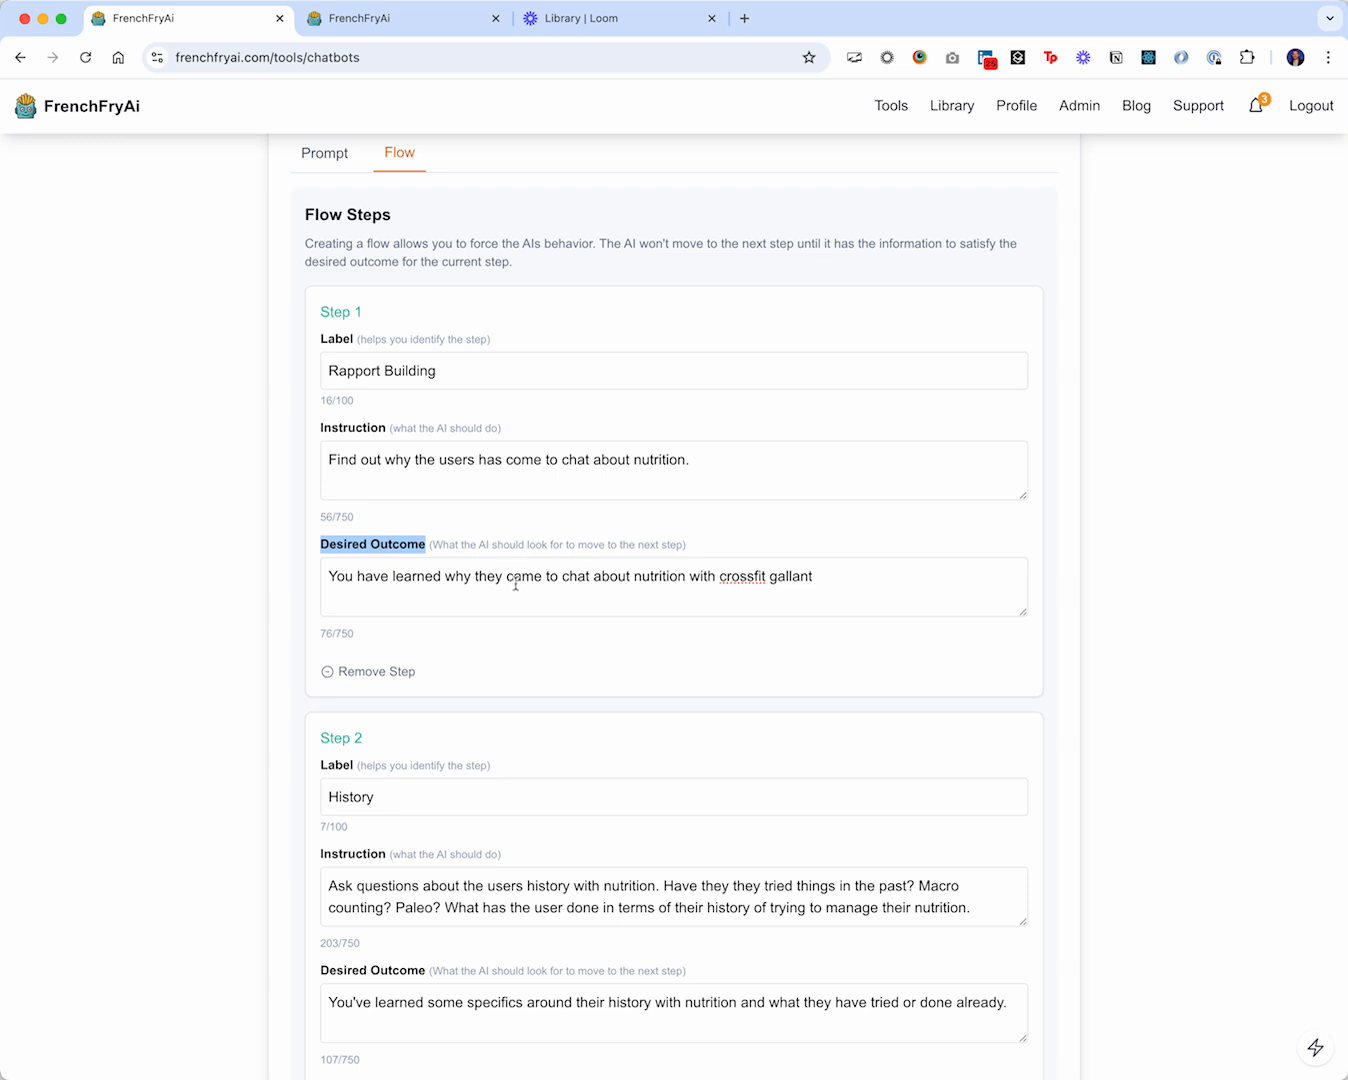
# Step: Review the instruction and desired outcome of the History flow step
pyautogui.scroll(-1, 494, 560)
pyautogui.scroll(-8, 494, 560)
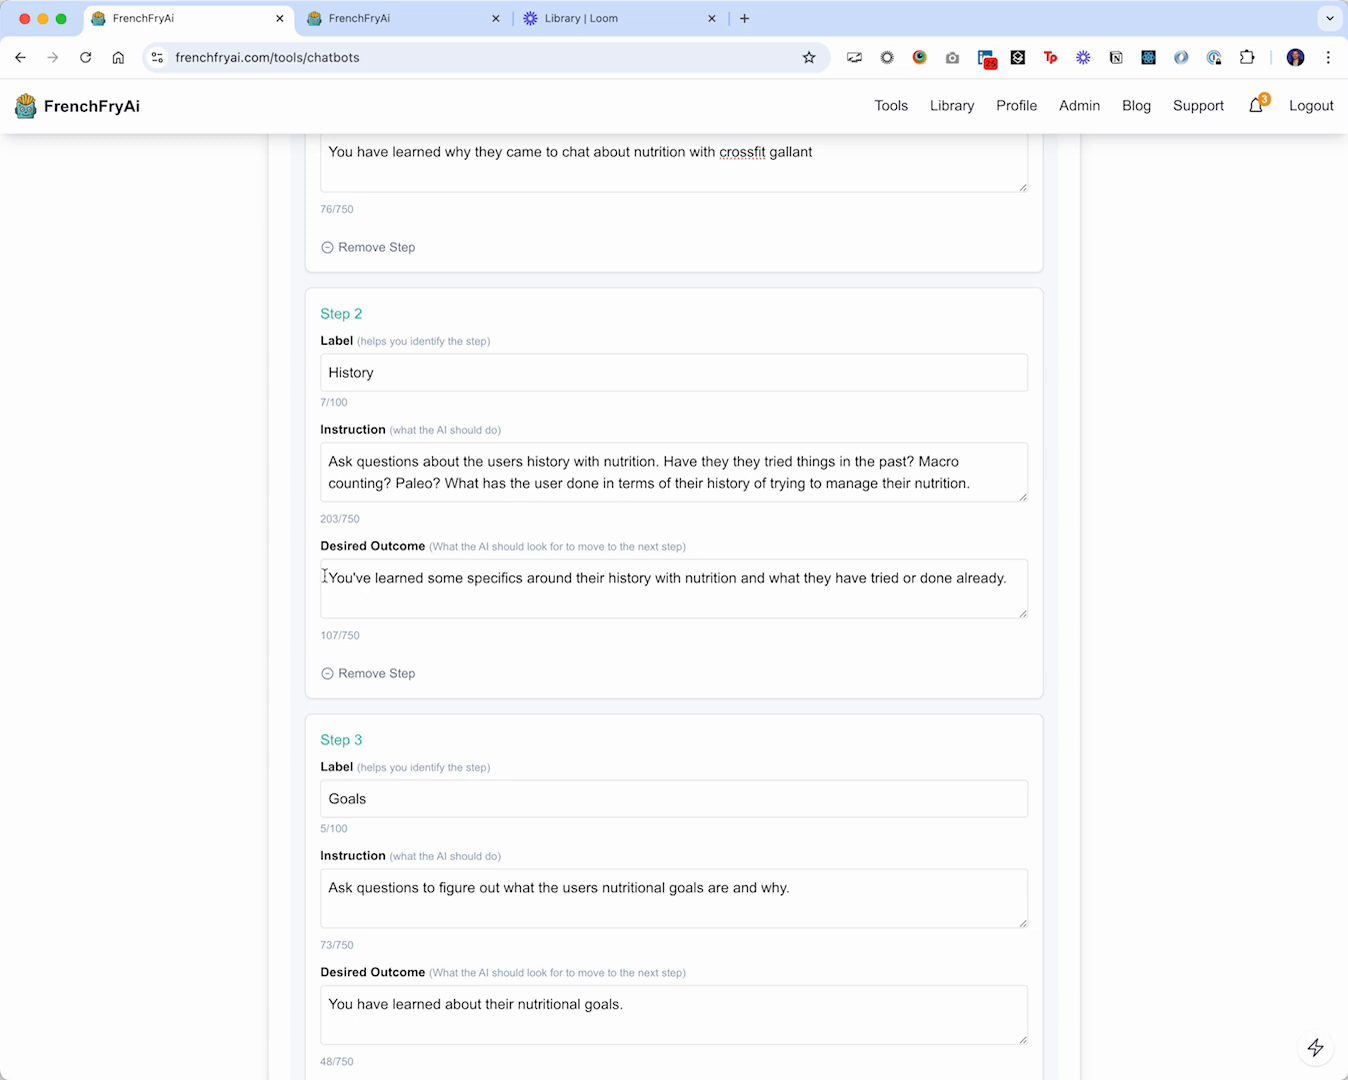
pyautogui.moveTo(328, 578); pyautogui.dragTo(912, 578)
pyautogui.scroll(-1, 796, 566)
pyautogui.scroll(-4, 796, 565)
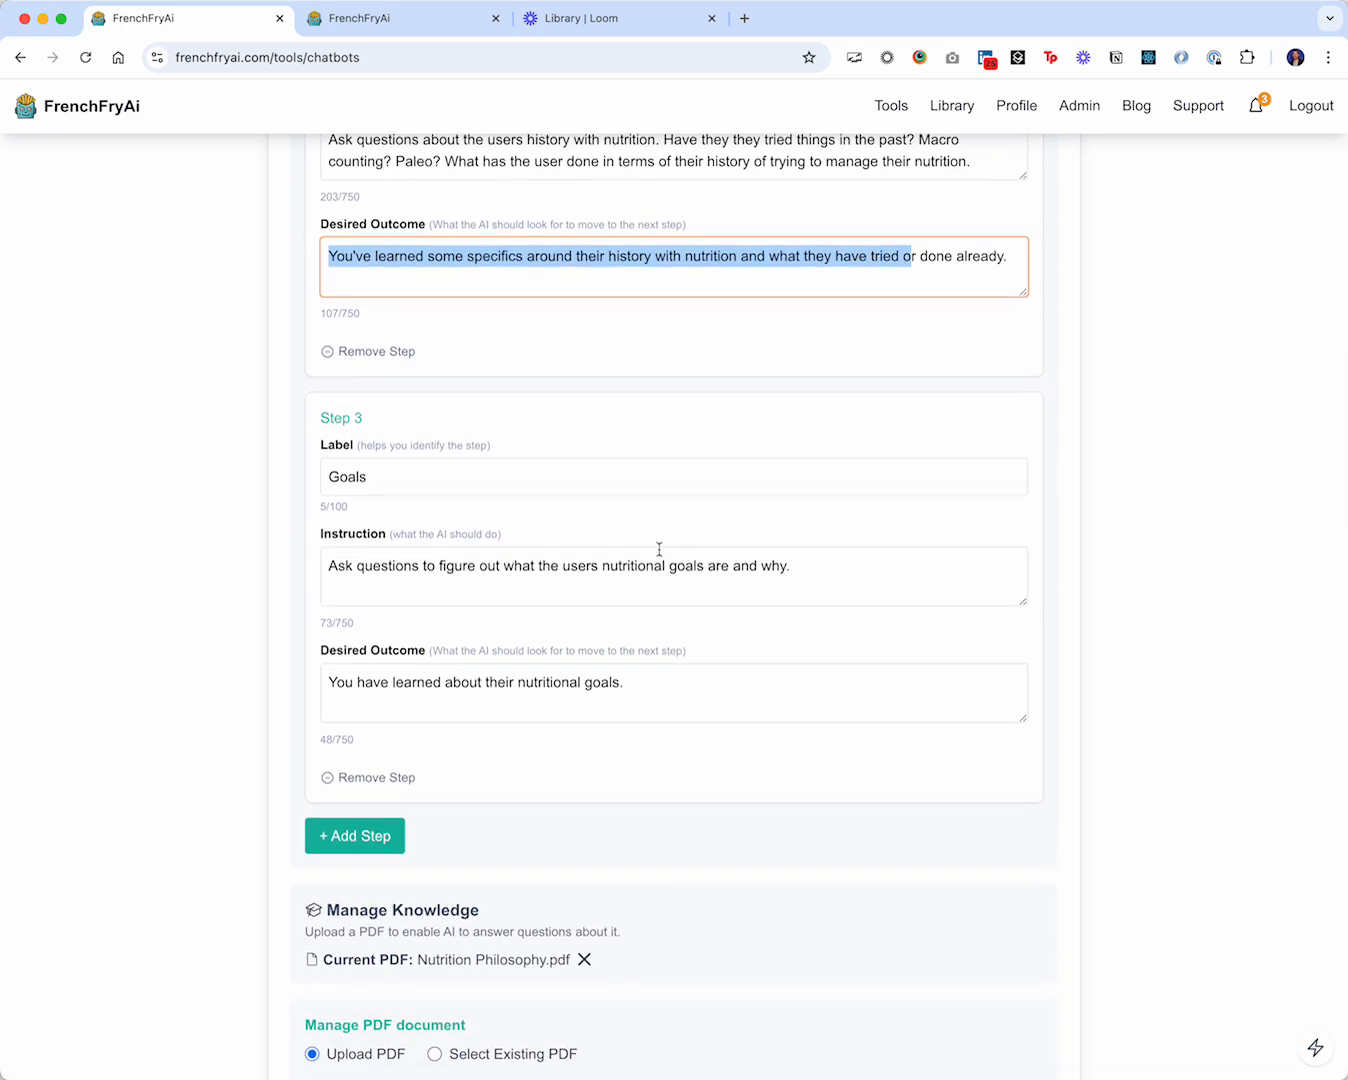
# Step: Review the label and instruction of the Goals flow step
pyautogui.click(417, 480)
pyautogui.moveTo(396, 483); pyautogui.dragTo(298, 486)
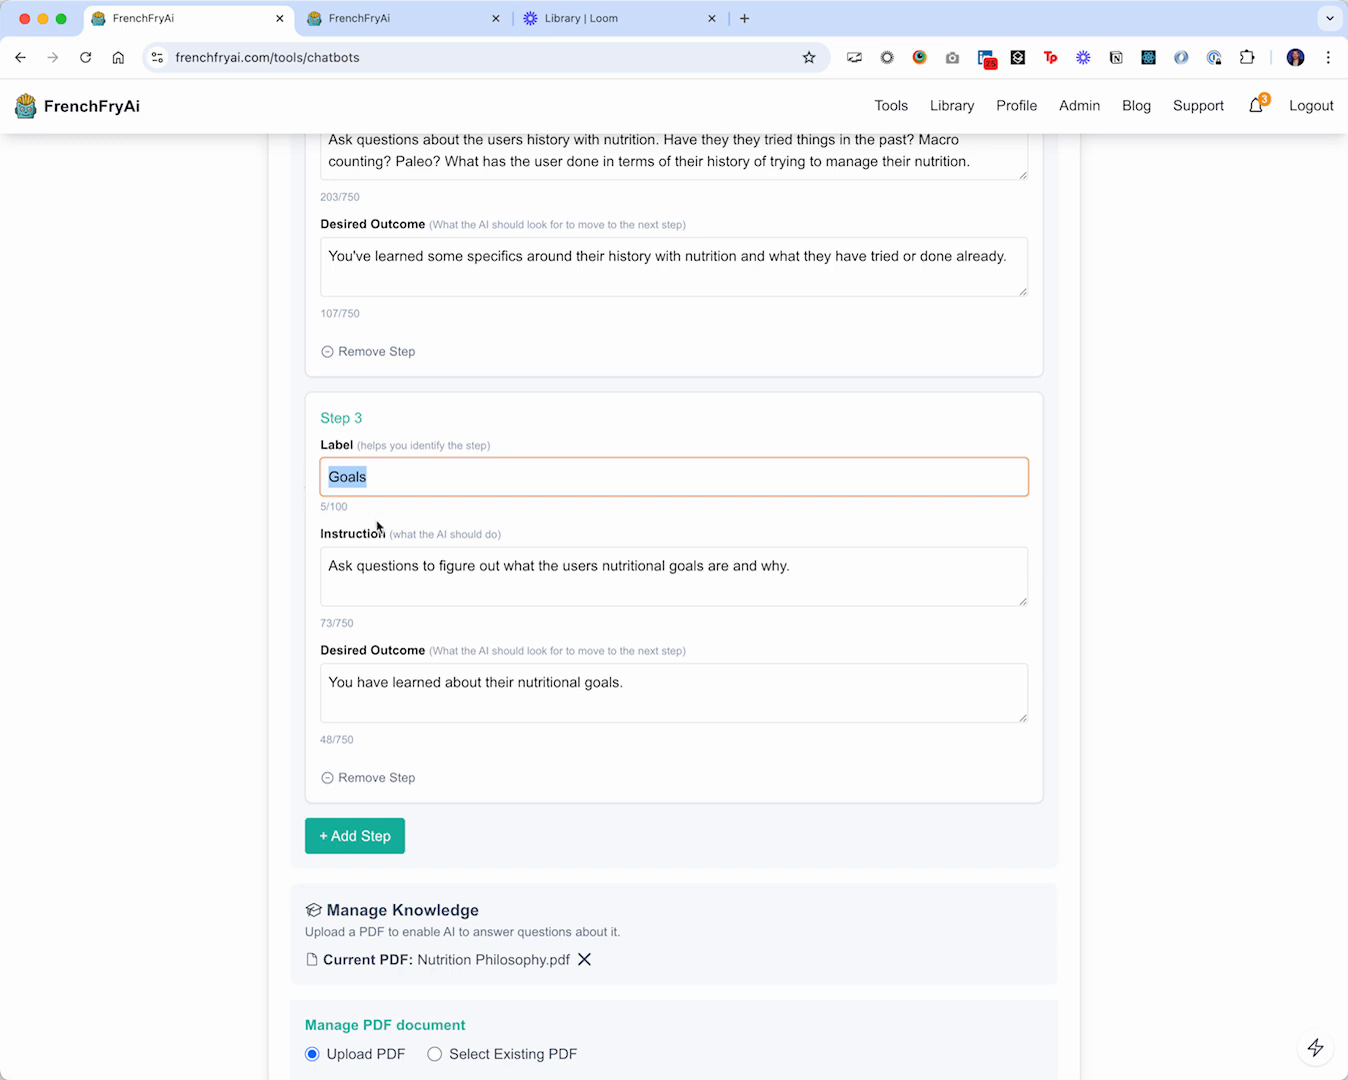
pyautogui.click(355, 575)
pyautogui.moveTo(324, 567); pyautogui.dragTo(819, 570)
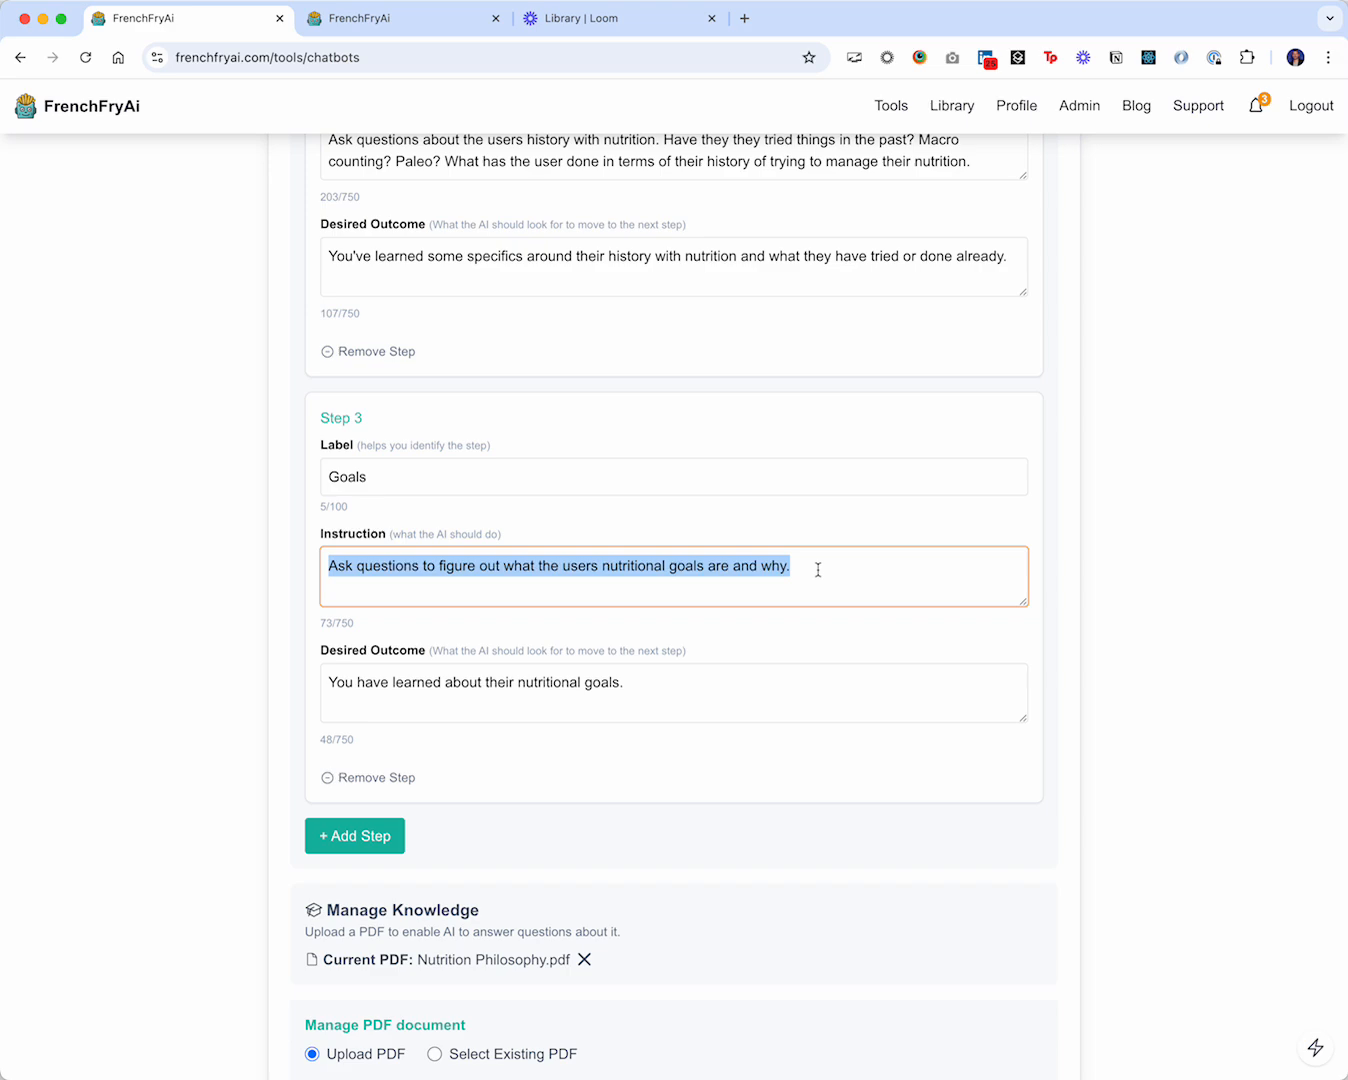
# Step: Review the desired outcome of the Goals flow step
pyautogui.scroll(3, 790, 639)
pyautogui.scroll(-3, 703, 789)
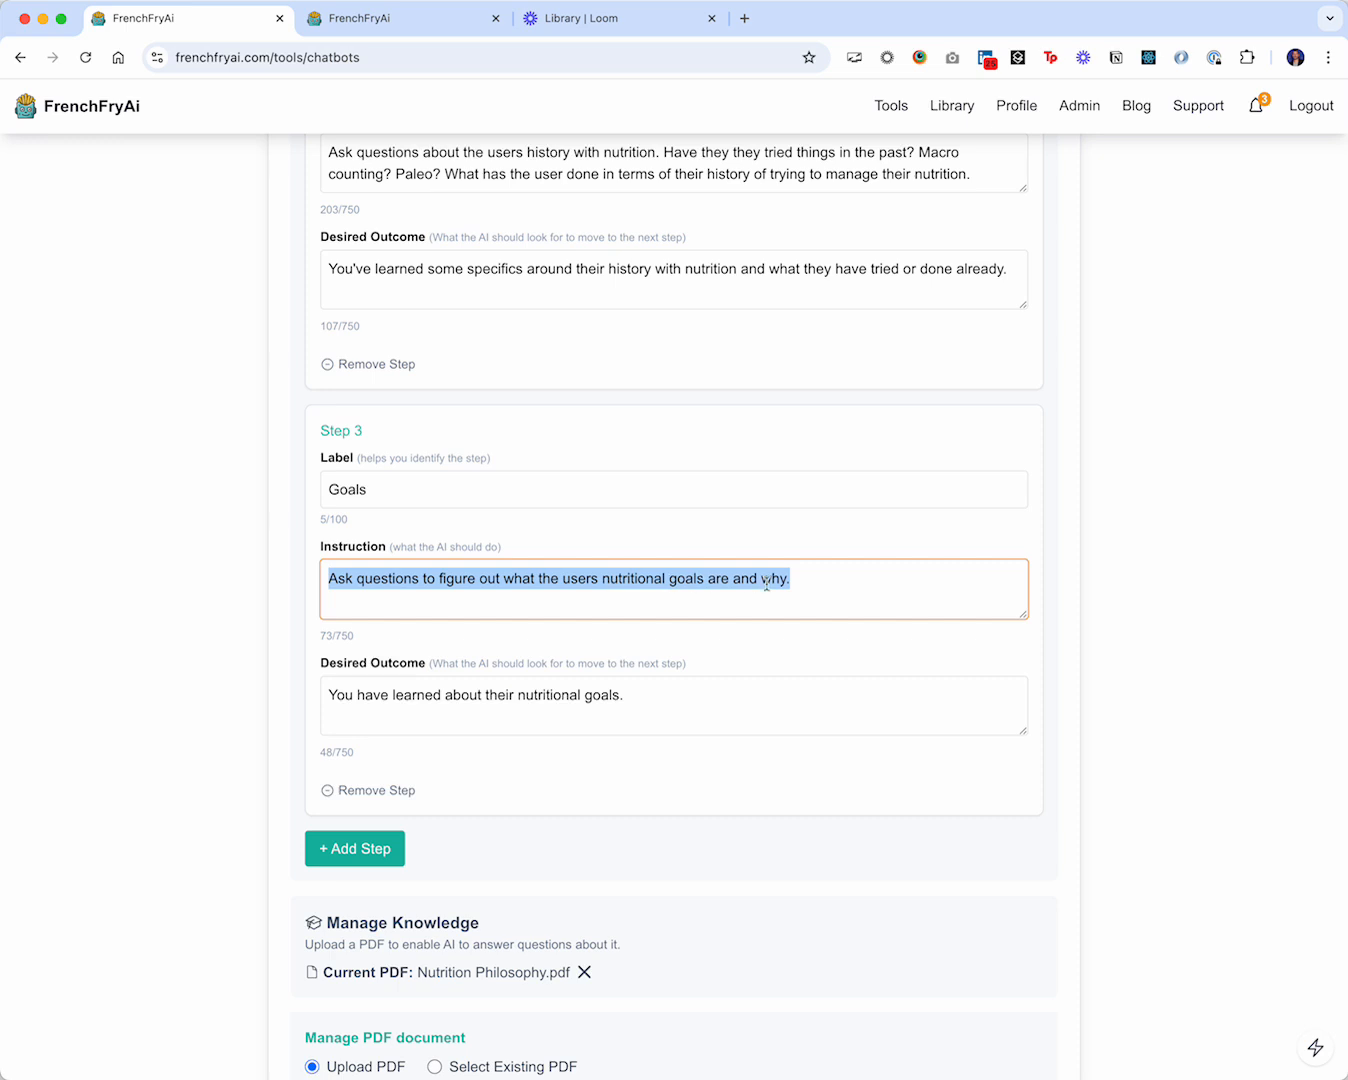
pyautogui.click(798, 582)
pyautogui.click(335, 690)
pyautogui.keyDown('shift'); pyautogui.click(636, 695); pyautogui.keyUp('shift')
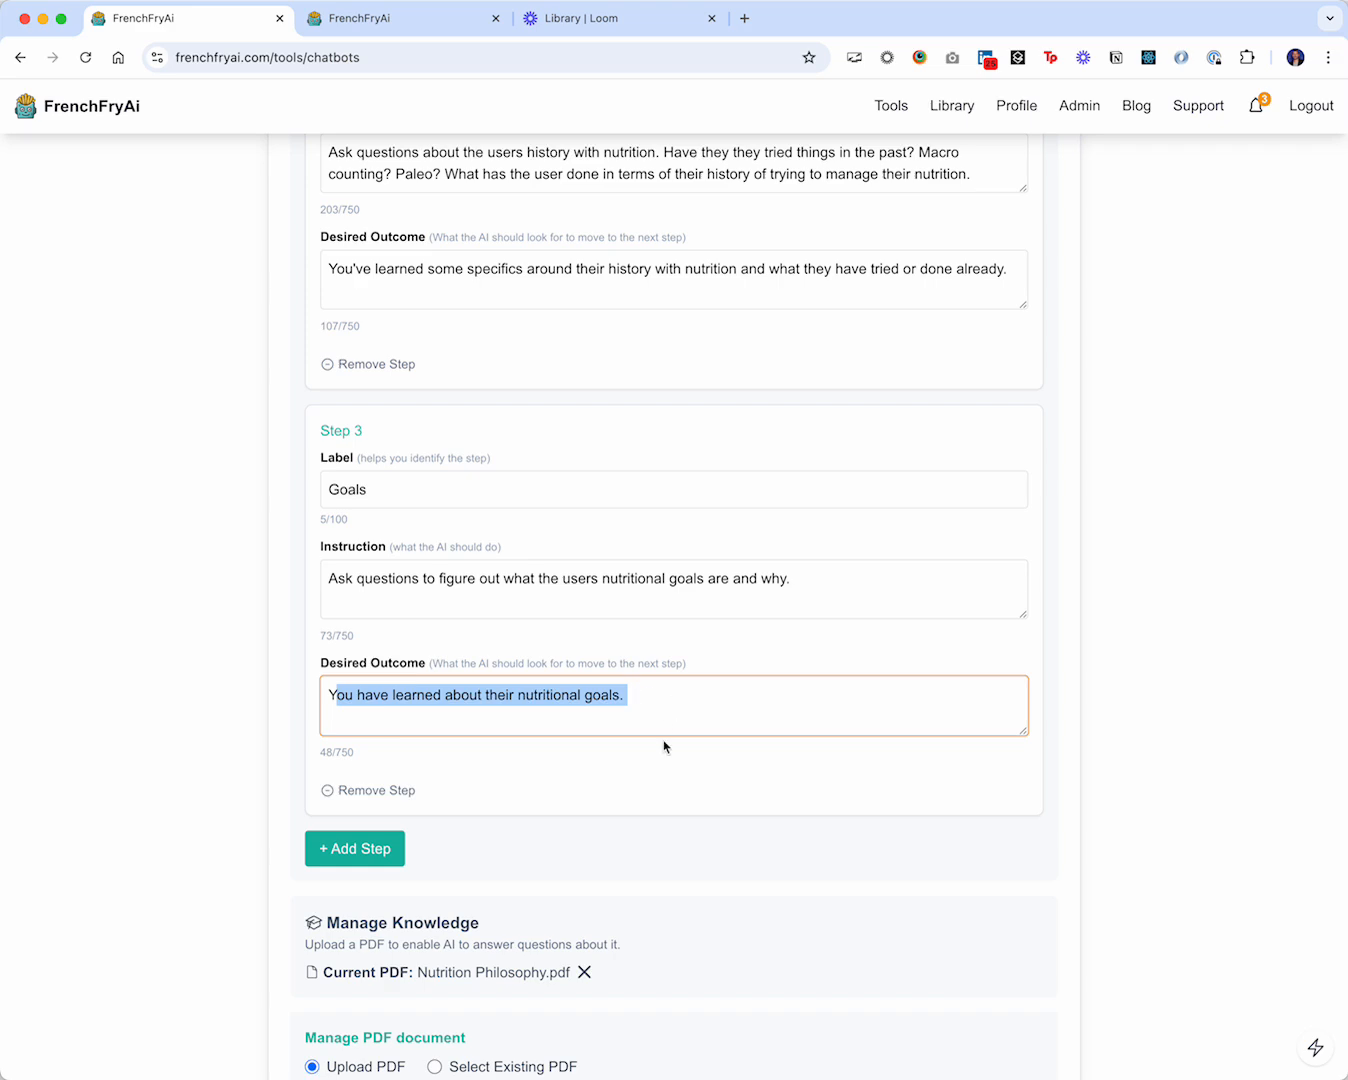
# Step: Show the chatbot's prompt settings again and review the prompt text, including the phone number for scheduling a consultation
pyautogui.scroll(20, 663, 745)
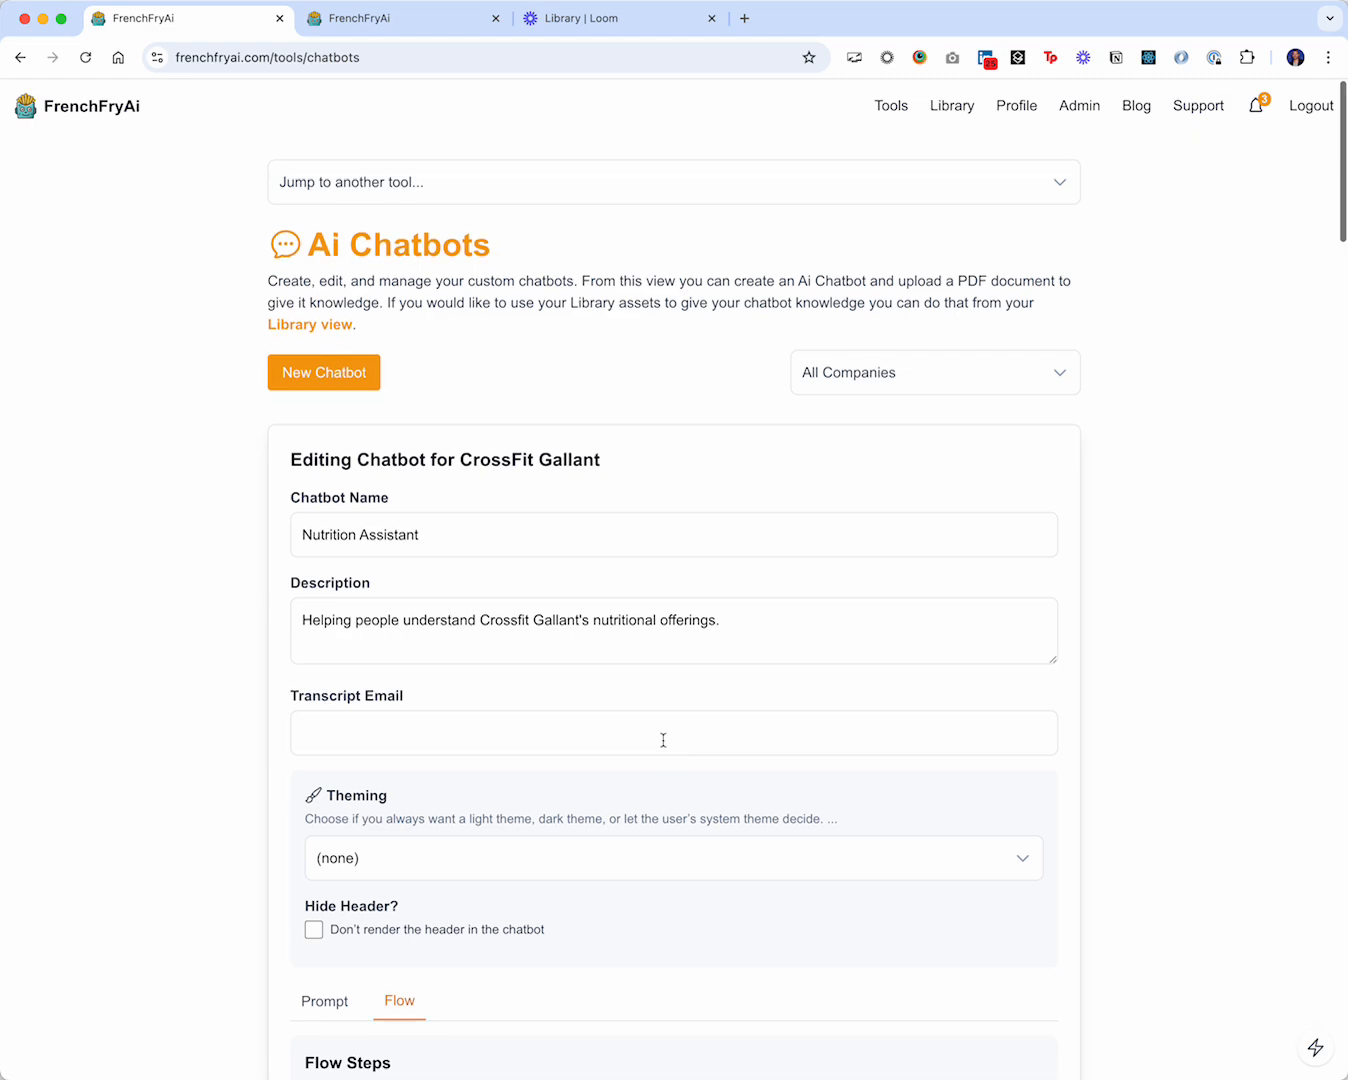
pyautogui.scroll(-15, 663, 741)
pyautogui.scroll(5, 664, 740)
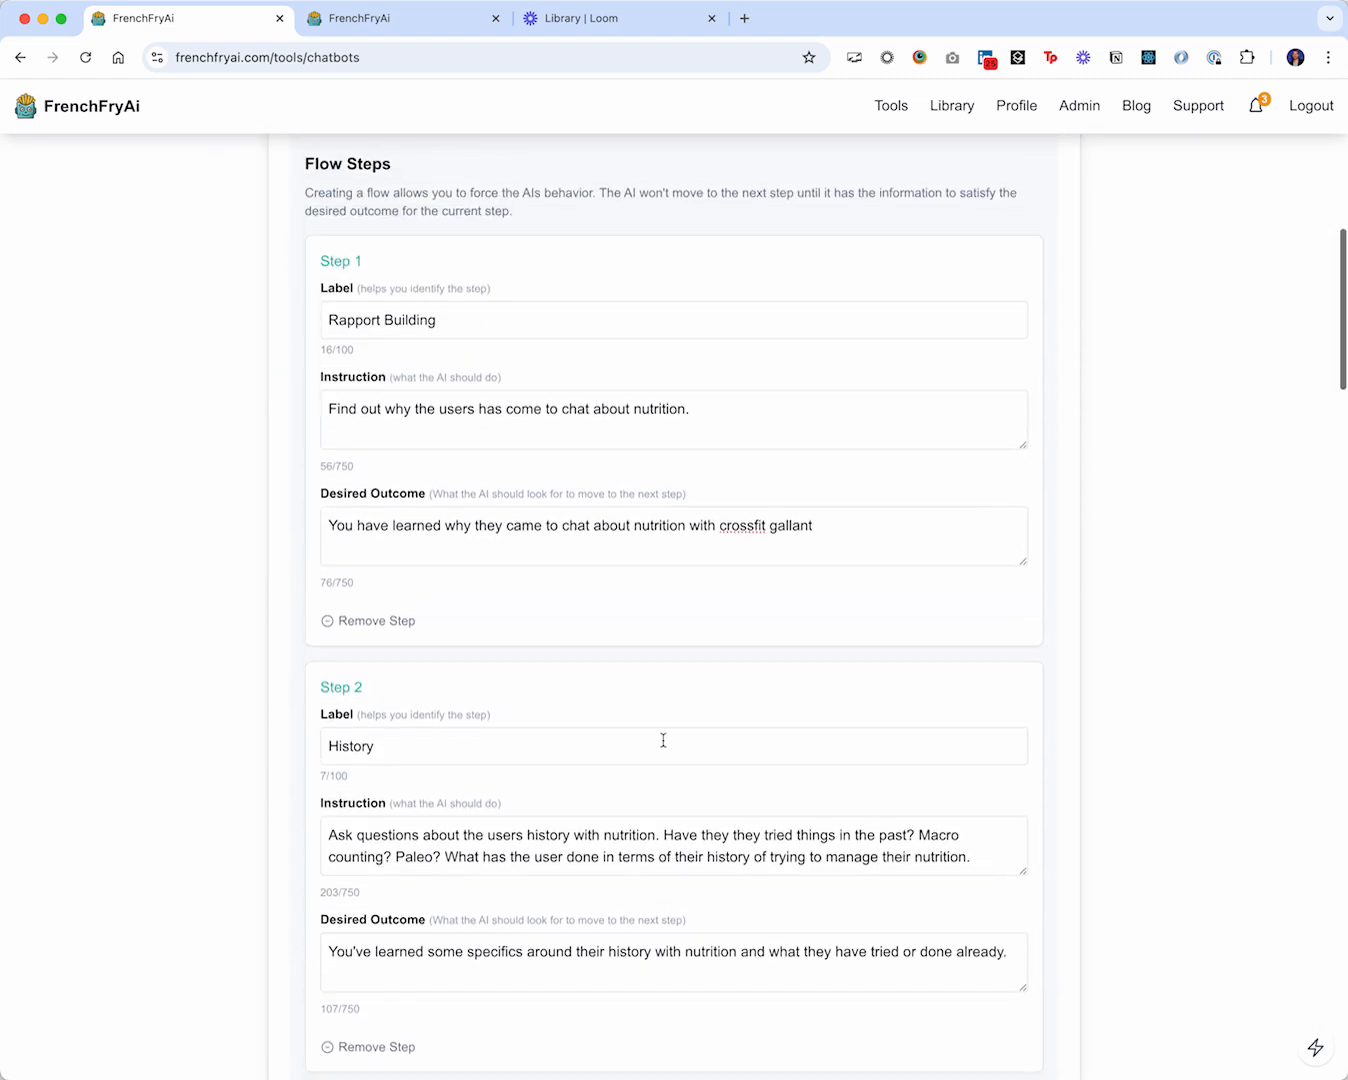
pyautogui.scroll(1, 664, 741)
pyautogui.click(335, 189)
pyautogui.moveTo(602, 304); pyautogui.dragTo(287, 272)
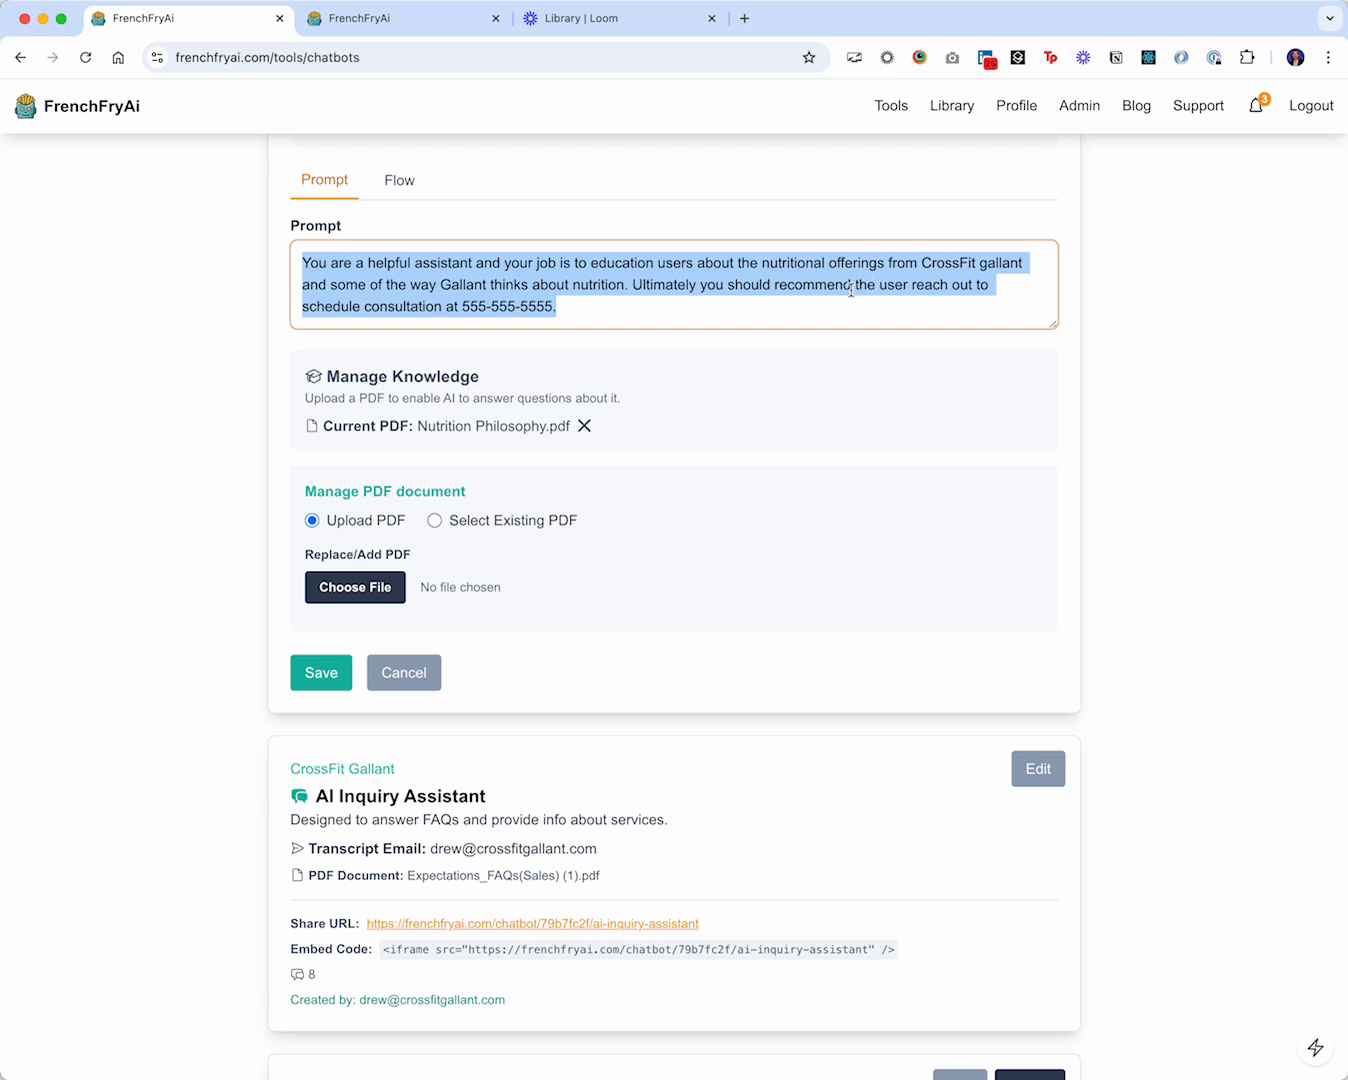
pyautogui.click(575, 314)
pyautogui.moveTo(567, 311); pyautogui.dragTo(462, 310)
pyautogui.click(624, 316)
# Step: Close the Nutrition Assistant's editing form without saving and return to its entry in the chatbot list
pyautogui.scroll(10, 647, 430)
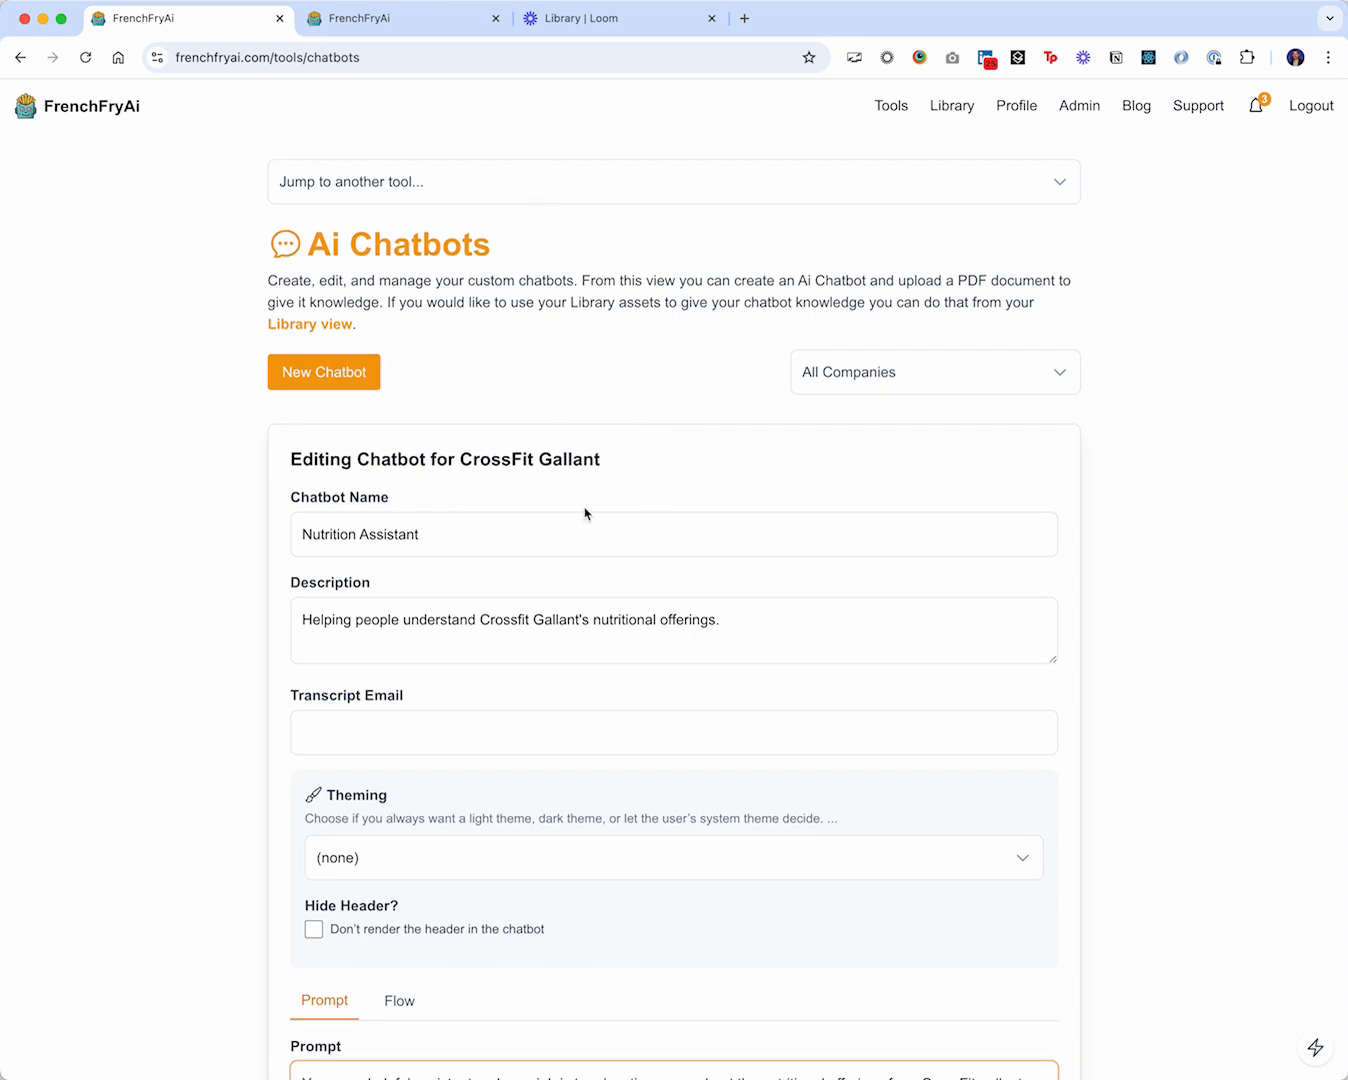
pyautogui.scroll(-12, 891, 394)
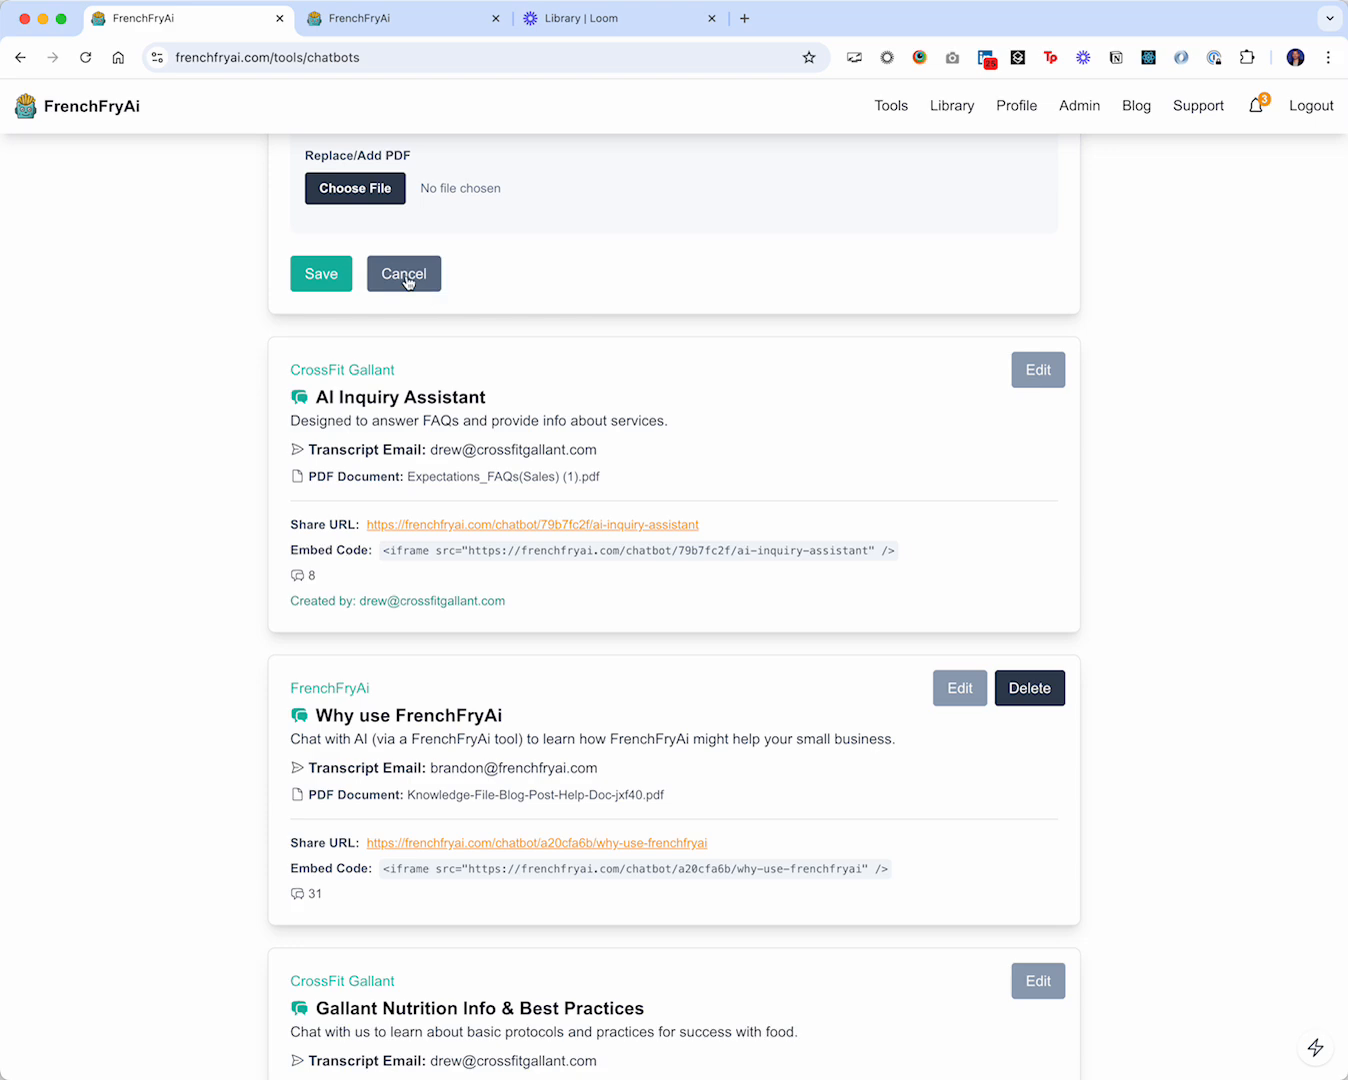
pyautogui.click(409, 277)
pyautogui.scroll(5, 643, 379)
pyautogui.scroll(3, 644, 377)
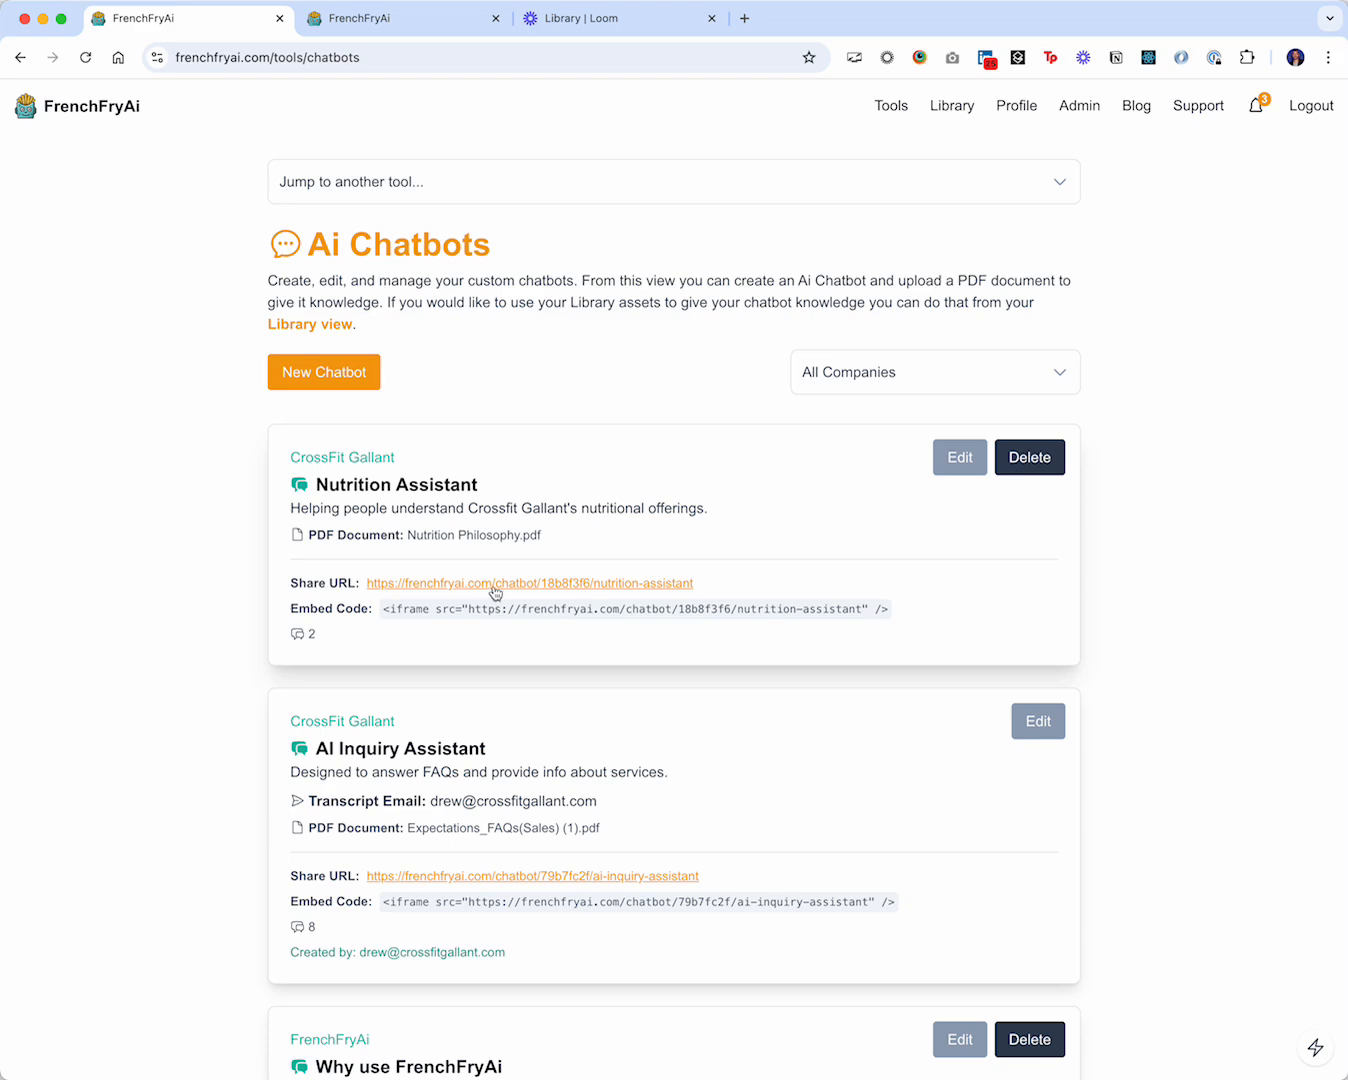
# Step: Show the open Nutrition Assistant chat and review its greeting, the visitor's question about nutrition offerings and the opening of the reply
pyautogui.click(365, 28)
pyautogui.scroll(5, 575, 404)
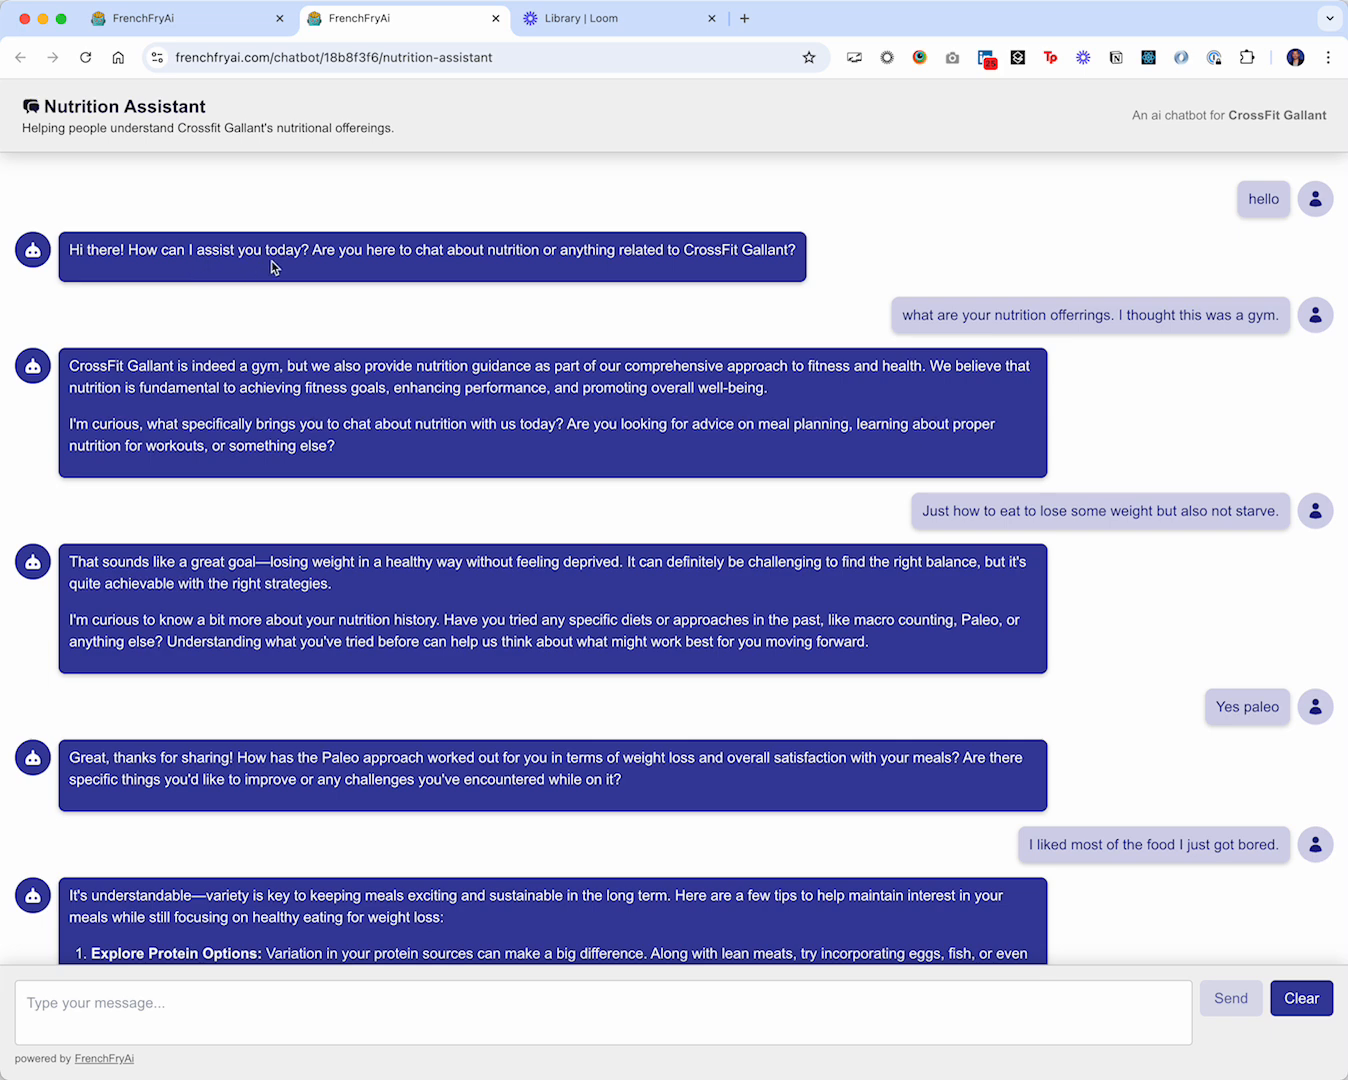
pyautogui.moveTo(415, 250); pyautogui.dragTo(644, 249)
pyautogui.moveTo(929, 315); pyautogui.dragTo(1289, 332)
pyautogui.click(167, 394)
pyautogui.moveTo(102, 369); pyautogui.dragTo(902, 373)
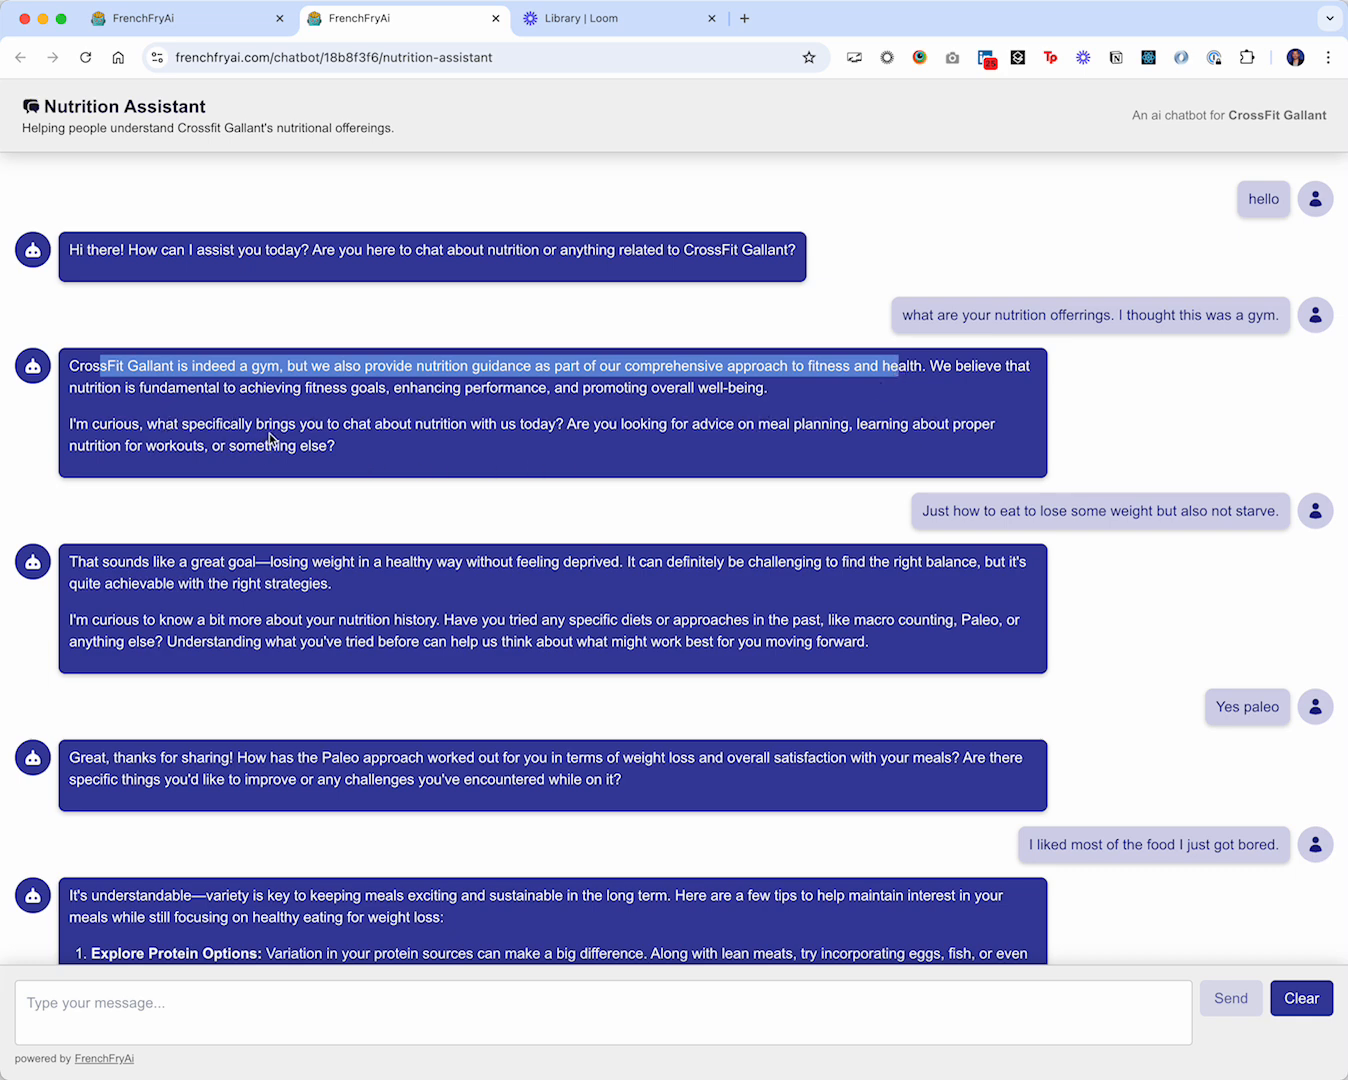
# Step: Review the chatbot's question about why the visitor came to chat and the visitor's answer about losing weight
pyautogui.click(160, 422)
pyautogui.moveTo(70, 423); pyautogui.dragTo(585, 427)
pyautogui.moveTo(688, 425); pyautogui.dragTo(847, 432)
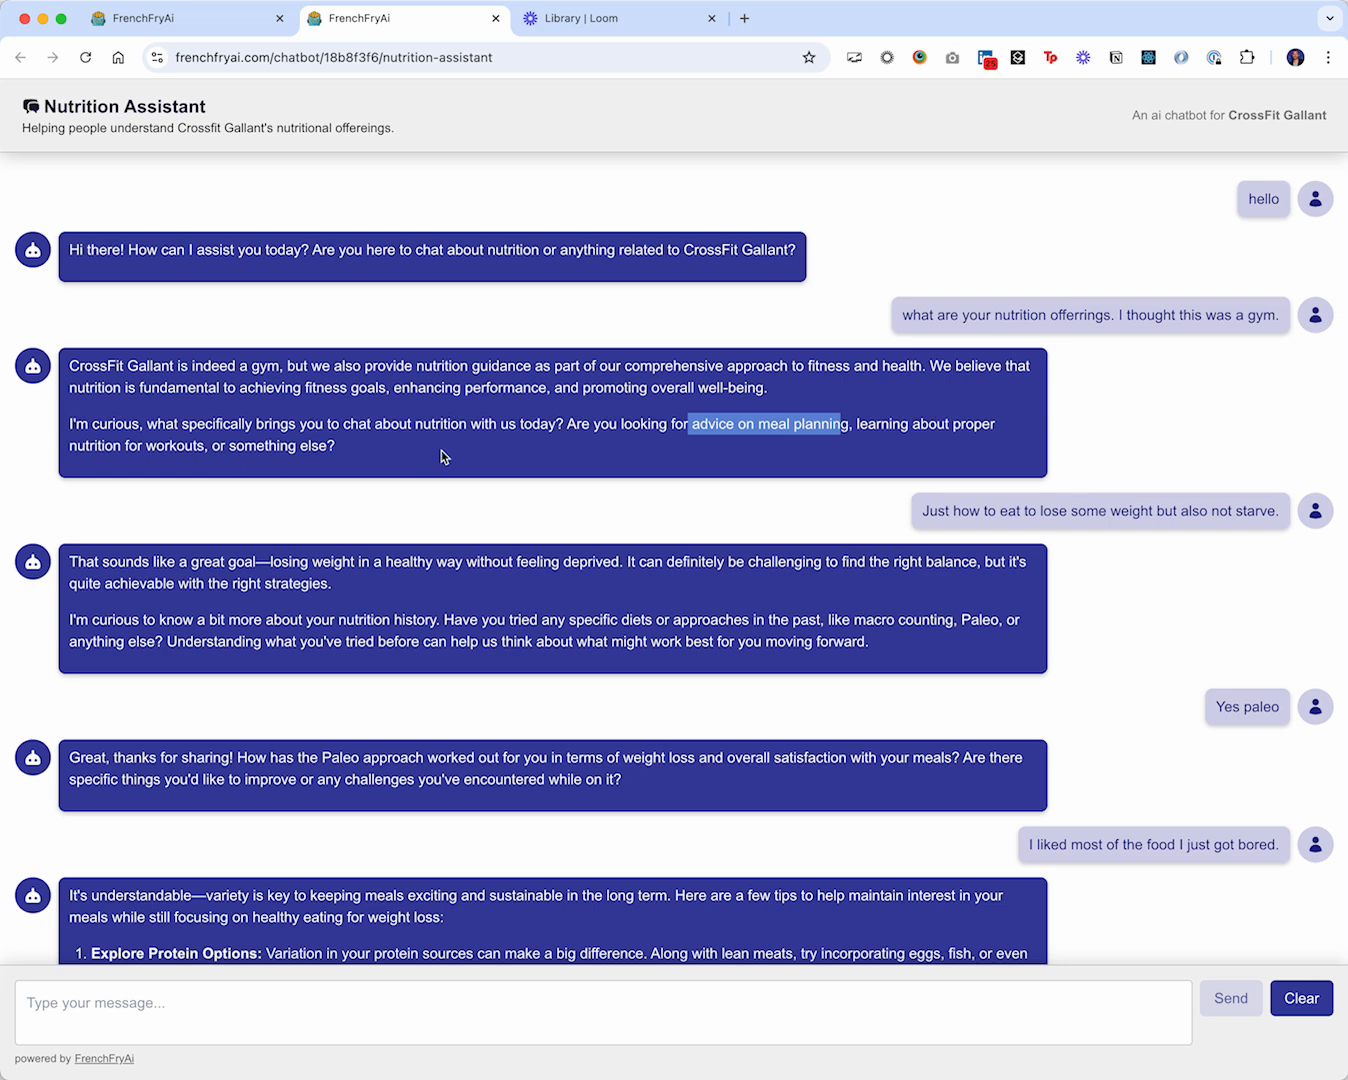
pyautogui.moveTo(1017, 512); pyautogui.dragTo(1283, 514)
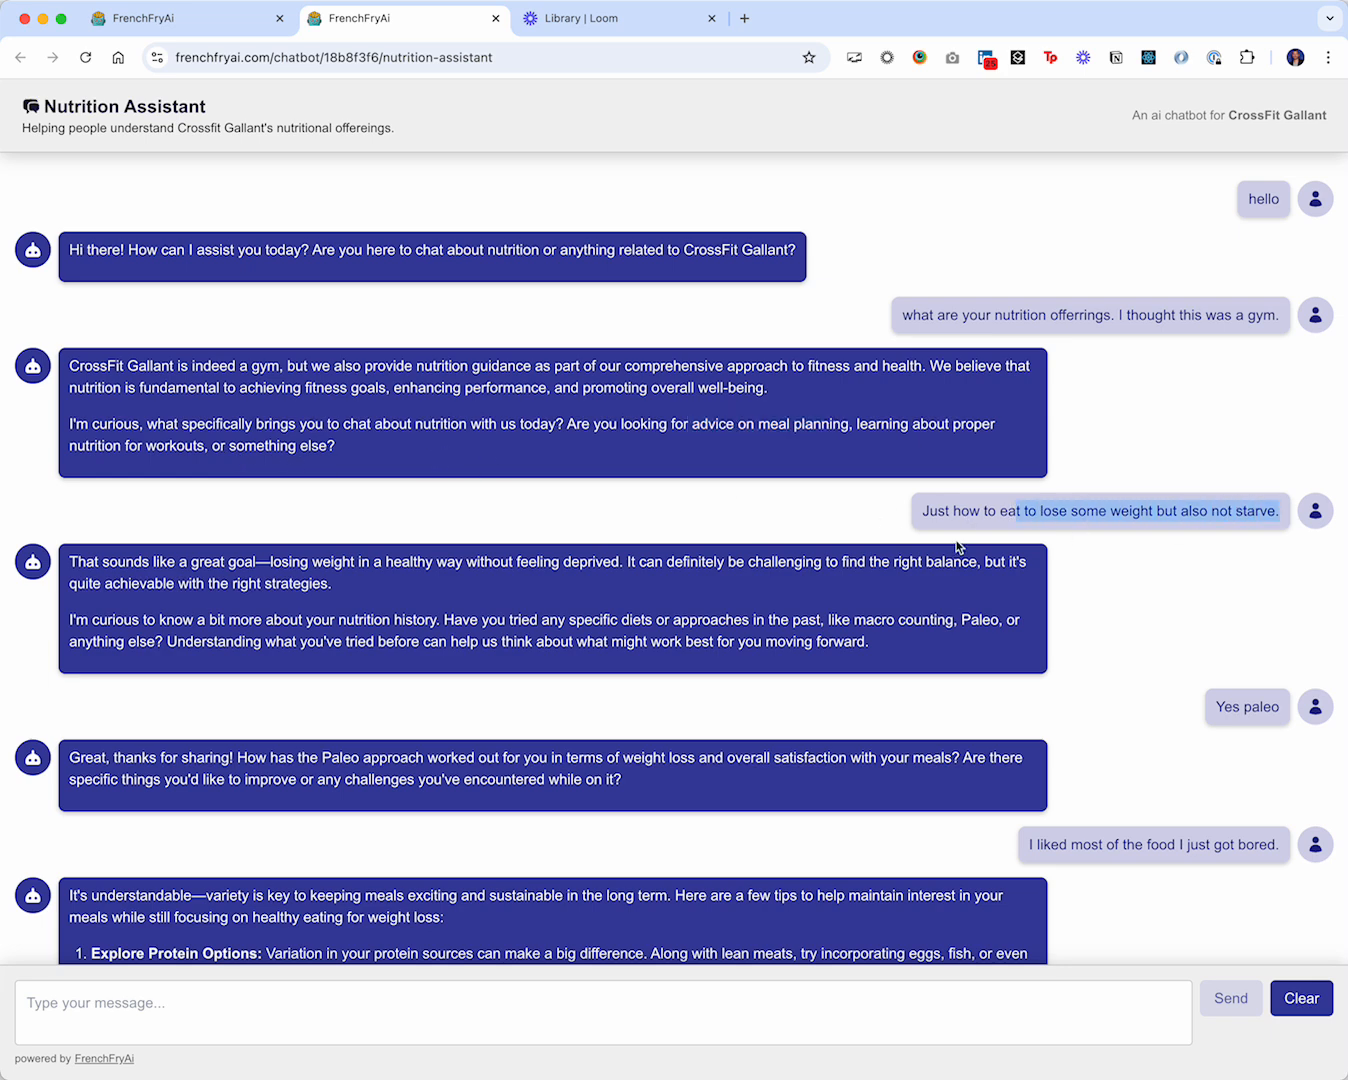
# Step: Review the chatbot's questions about the visitor's nutrition history and experience with the Paleo approach
pyautogui.click(367, 646)
pyautogui.moveTo(100, 562); pyautogui.dragTo(330, 577)
pyautogui.moveTo(176, 622); pyautogui.dragTo(436, 620)
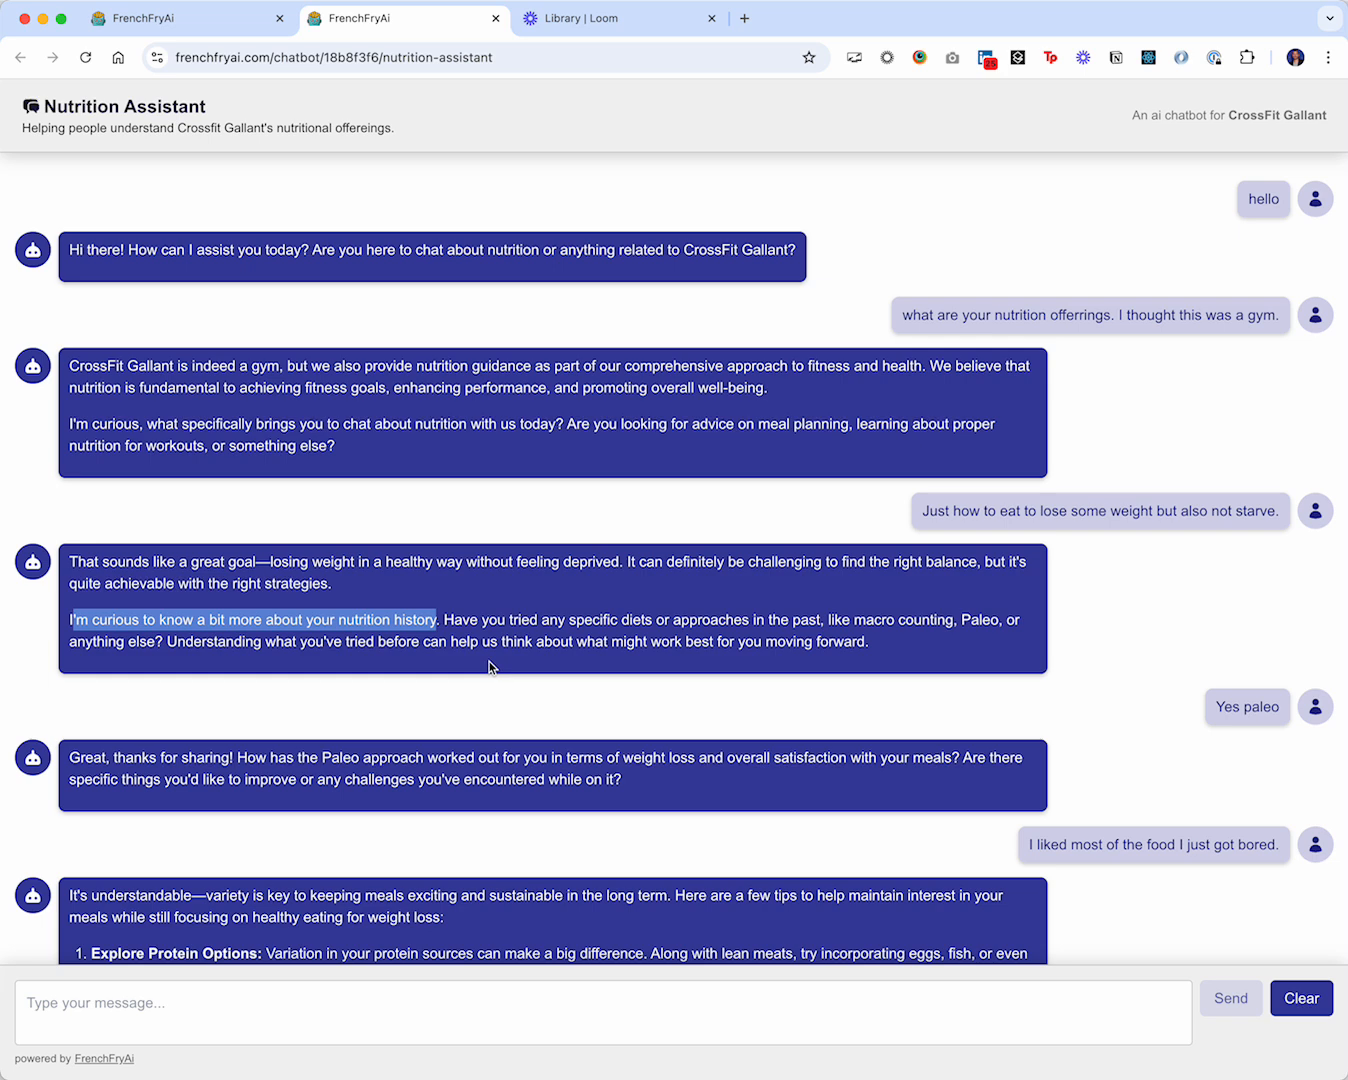
pyautogui.scroll(-2, 489, 666)
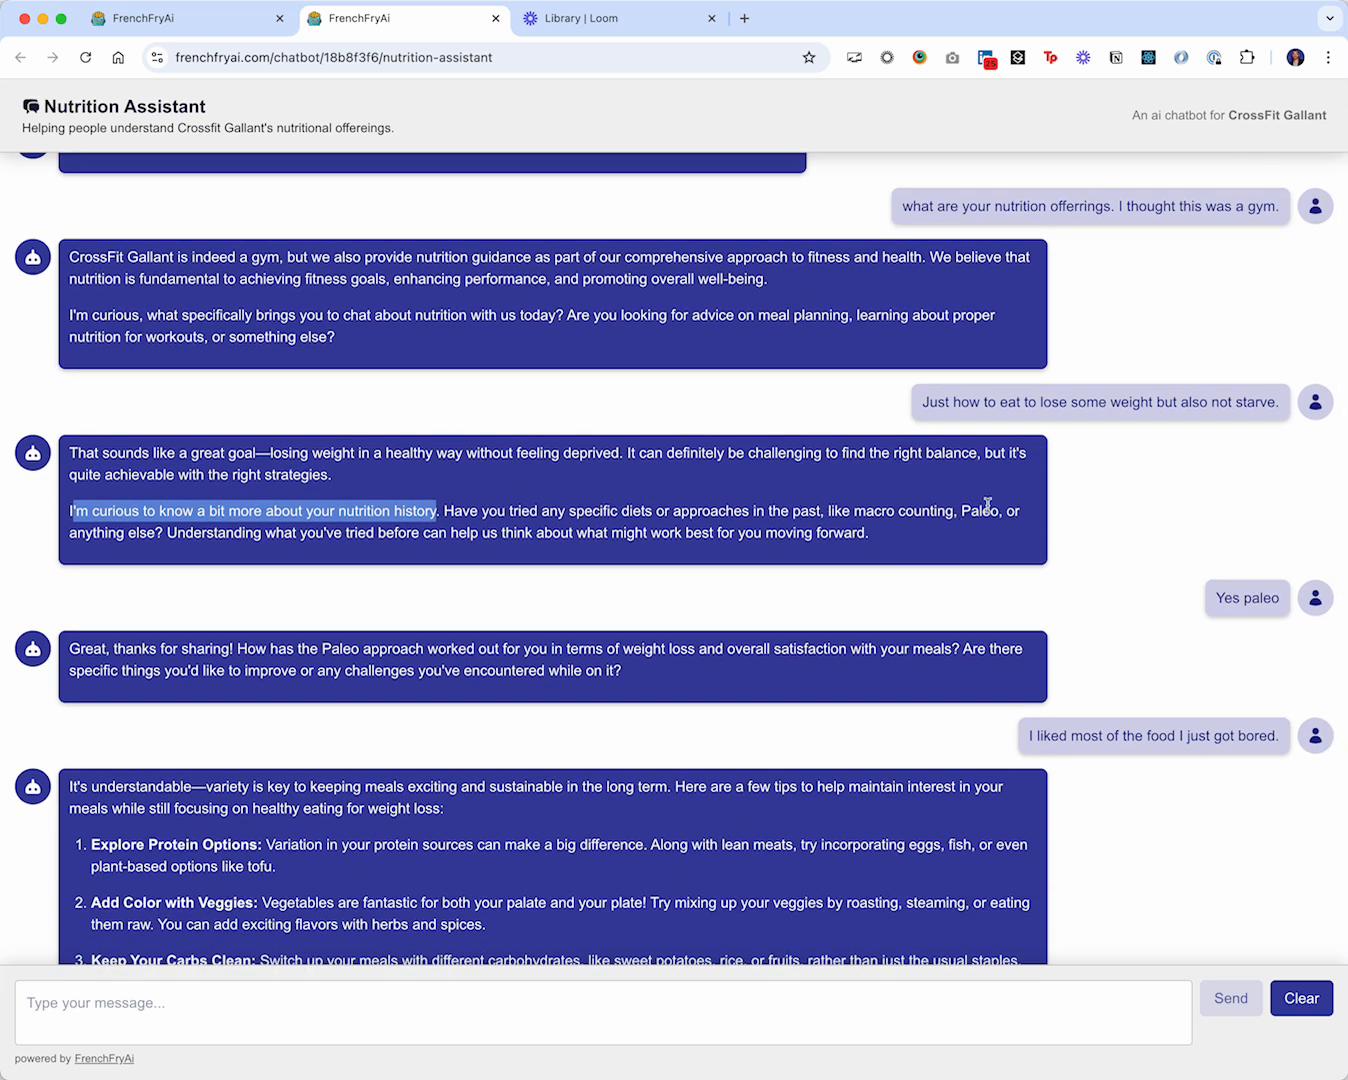
pyautogui.moveTo(930, 511); pyautogui.dragTo(1000, 511)
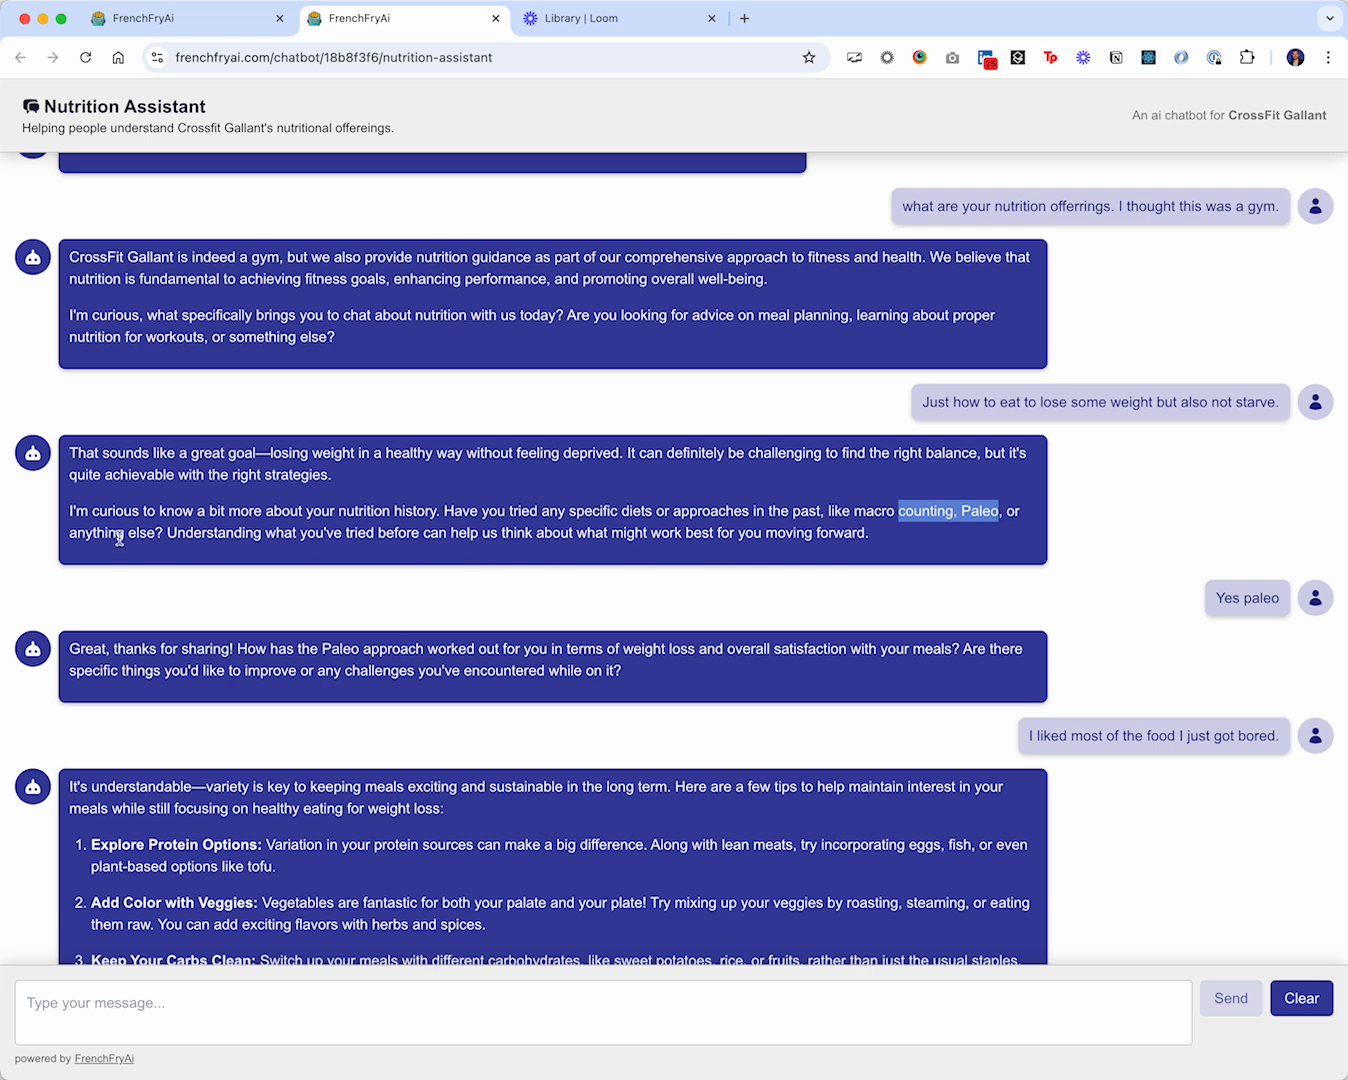
pyautogui.moveTo(166, 532); pyautogui.dragTo(868, 530)
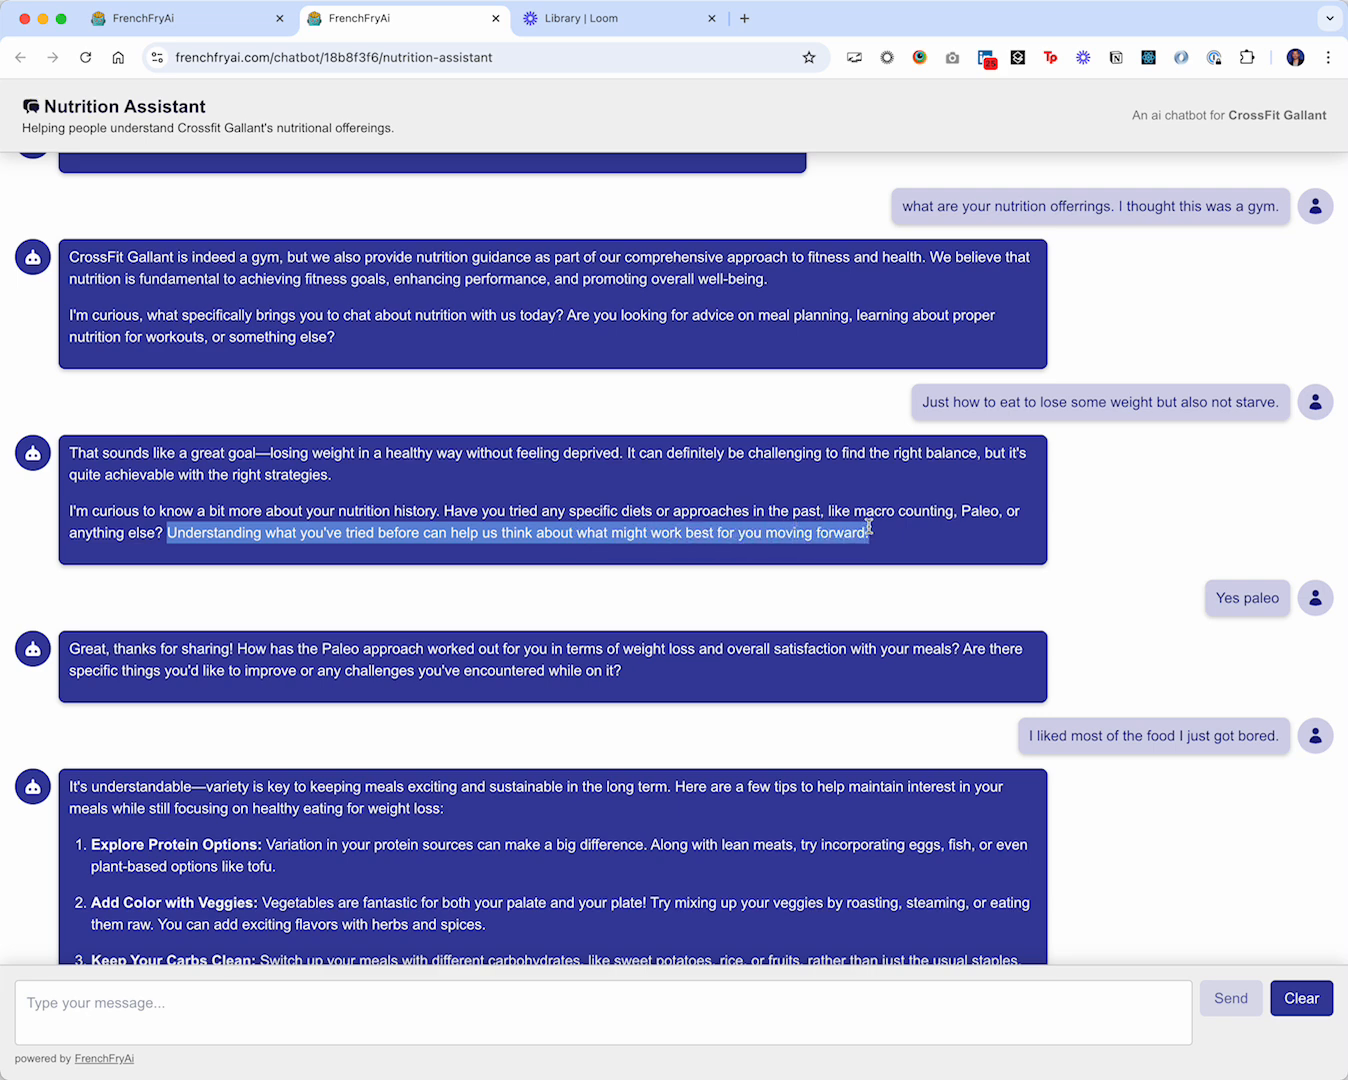
pyautogui.click(229, 633)
pyautogui.moveTo(80, 648); pyautogui.dragTo(577, 663)
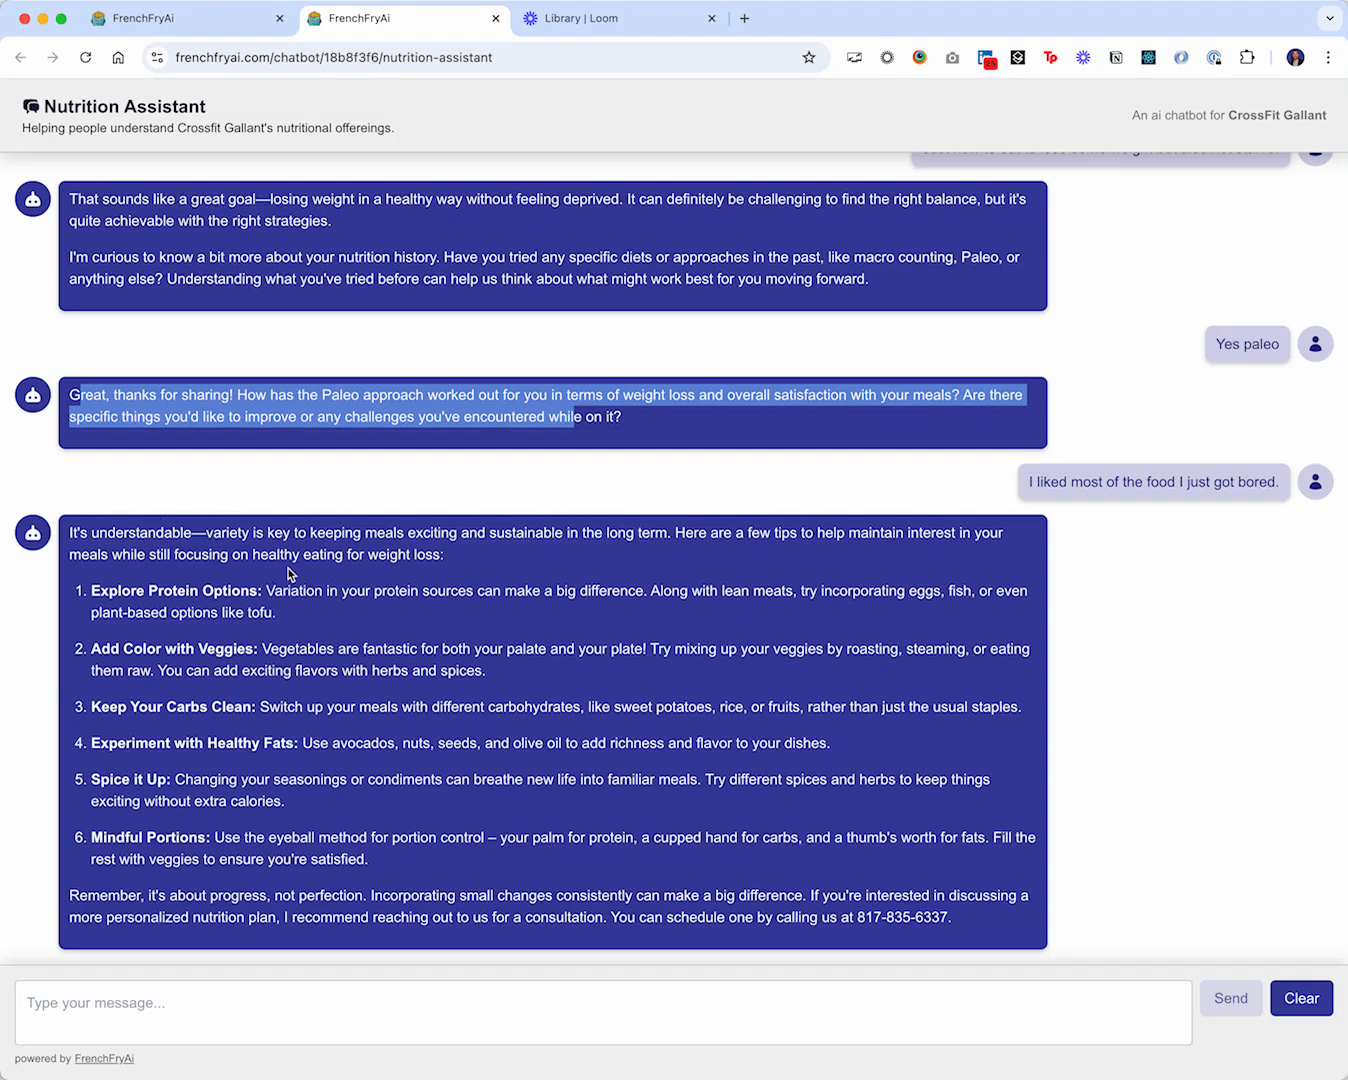
# Step: Review the final reply's meal variety tips and consultation invitation, and return to the Ai Chatbots list
pyautogui.click(70, 541)
pyautogui.moveTo(72, 540); pyautogui.dragTo(660, 895)
pyautogui.moveTo(972, 919); pyautogui.dragTo(613, 917)
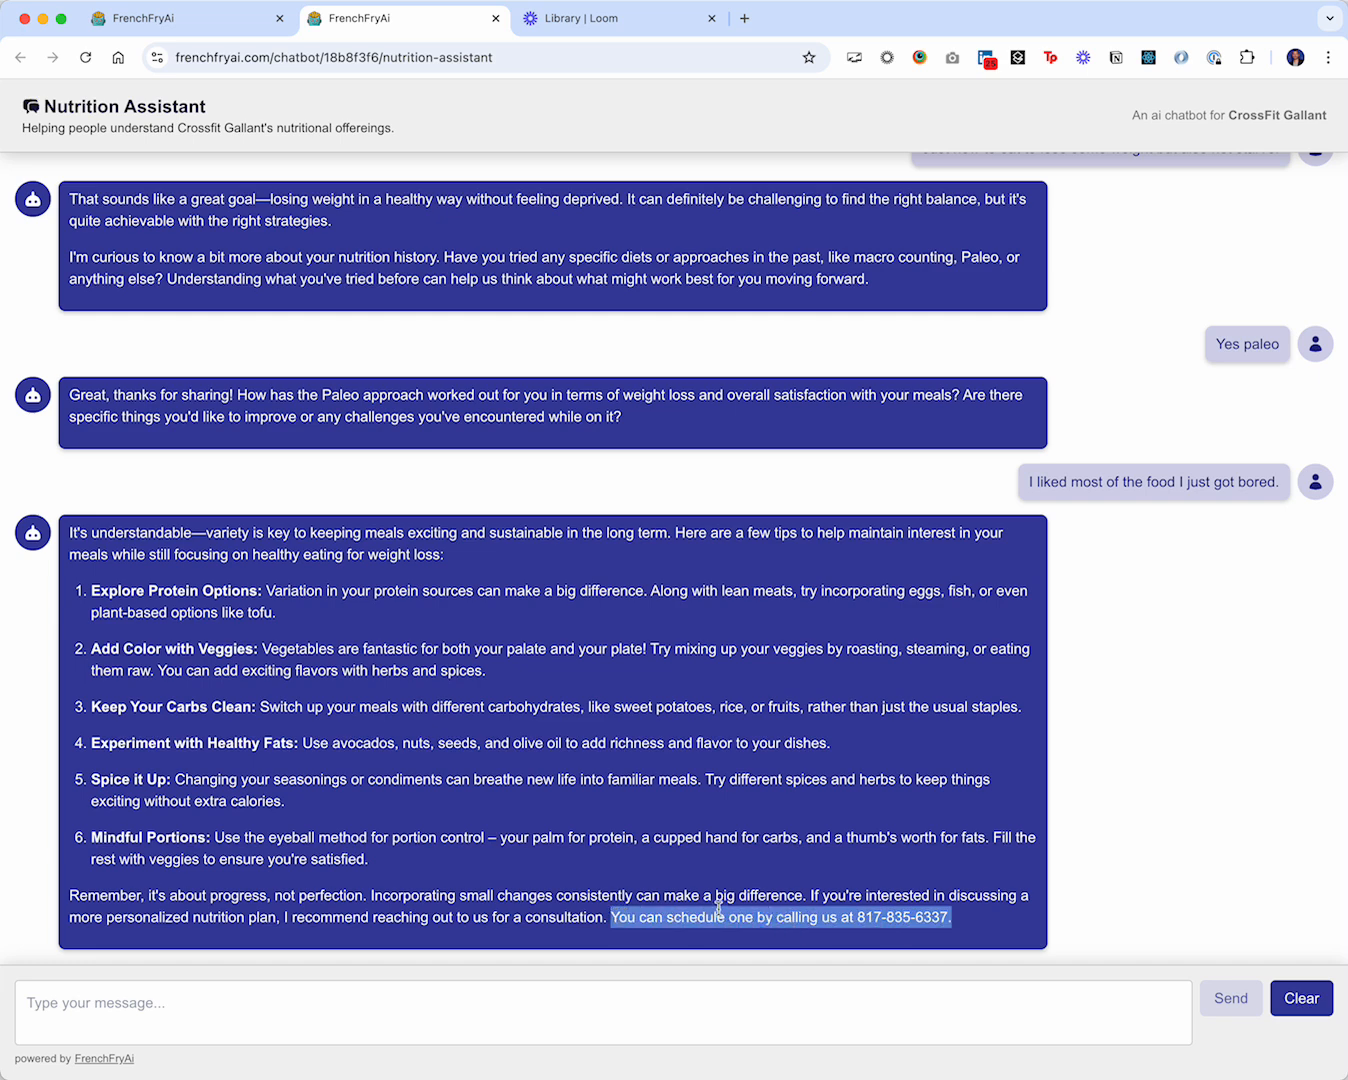
pyautogui.click(476, 732)
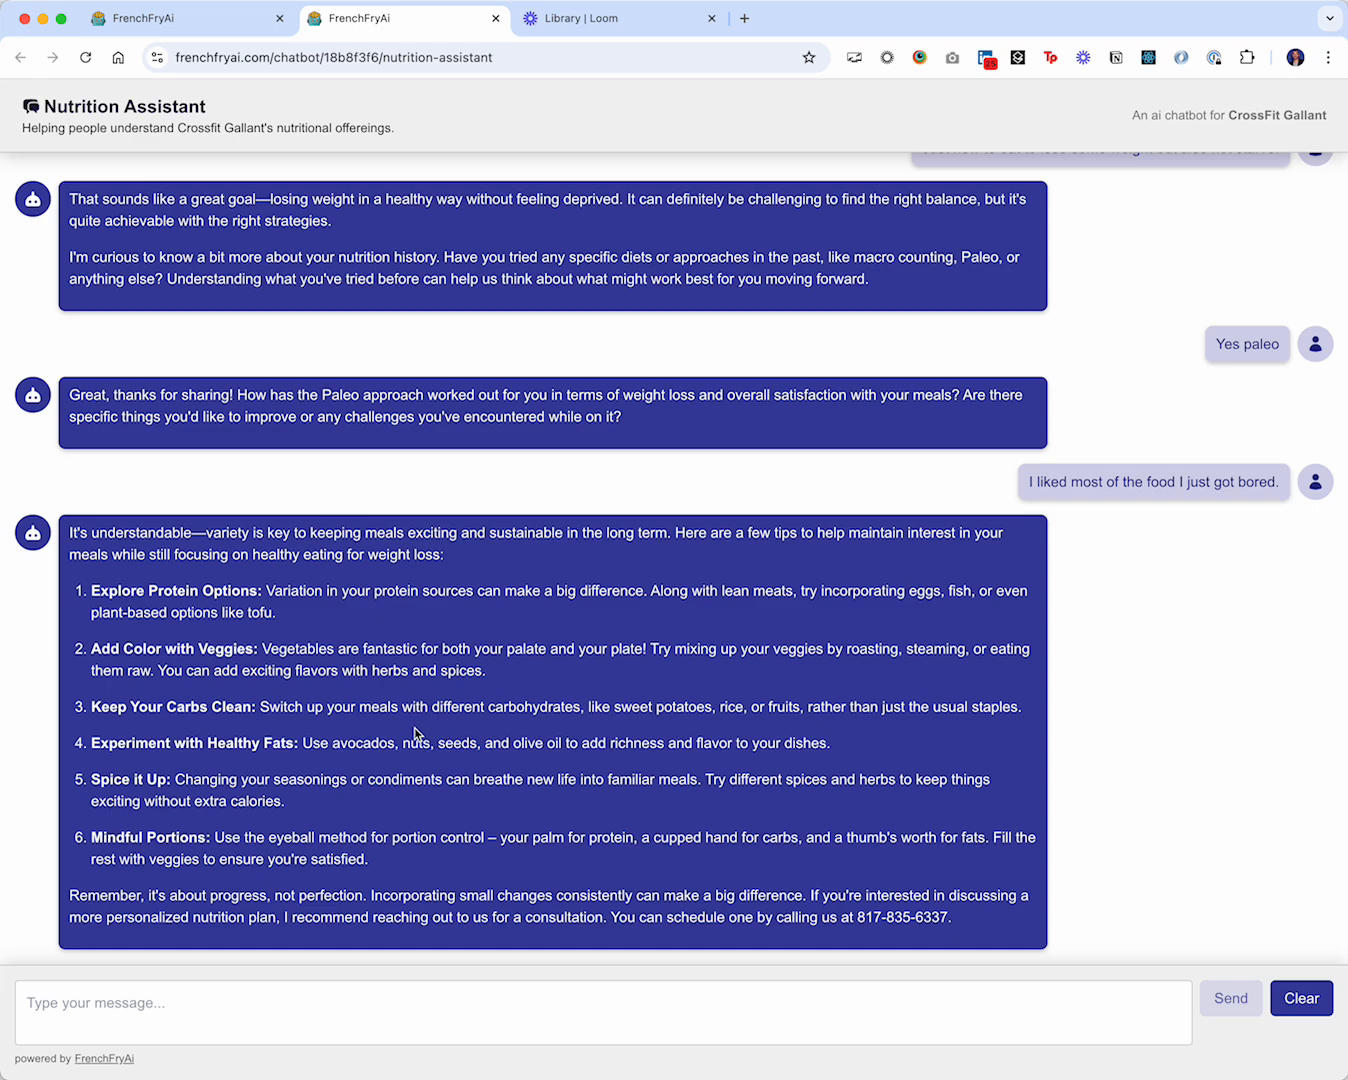
pyautogui.scroll(5, 440, 700)
pyautogui.click(234, 22)
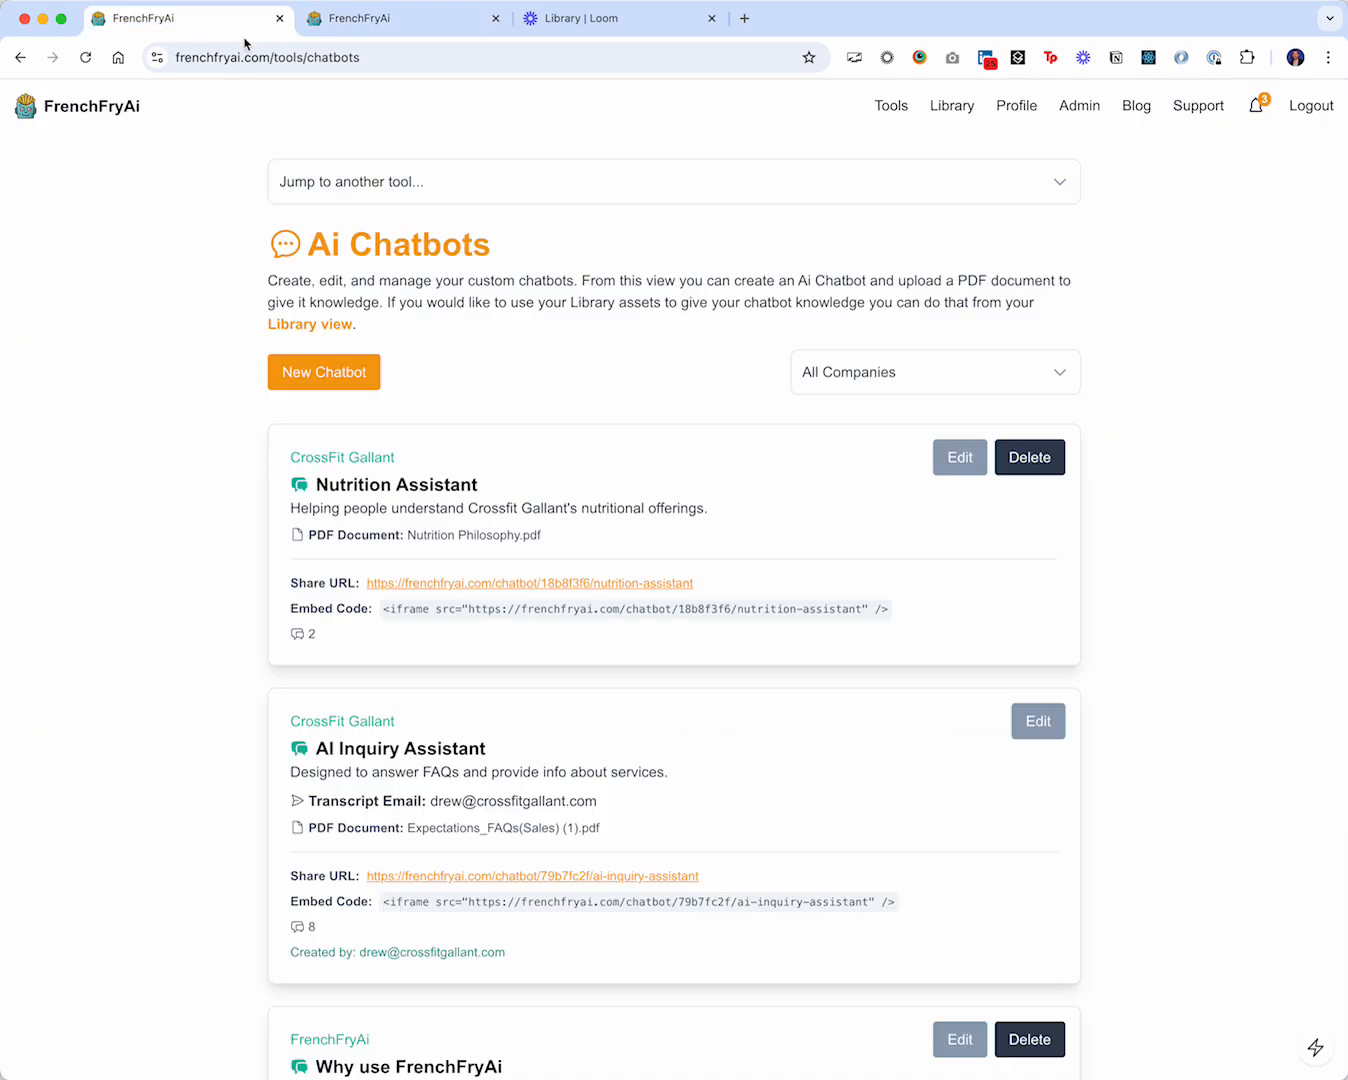